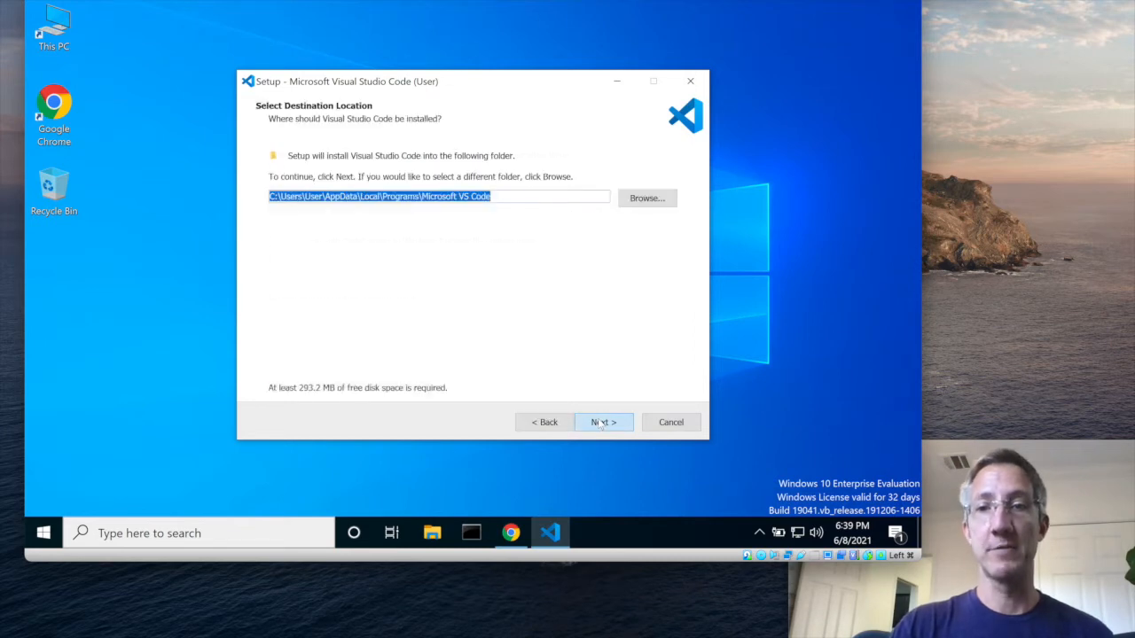
pyautogui.click(603, 422)
# Continue the Visual Studio Code setup with the default installation folder
pyautogui.click(604, 422)
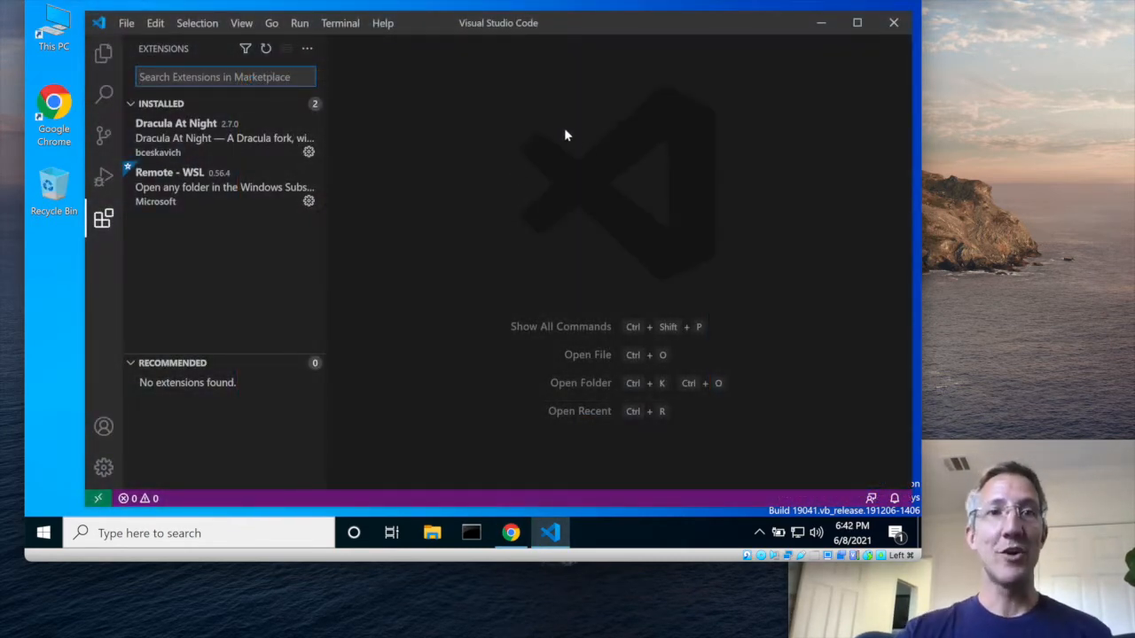
# Search the extension marketplace for git graph, install the Git Graph extension by mhutchie and close its page
pyautogui.click(104, 222)
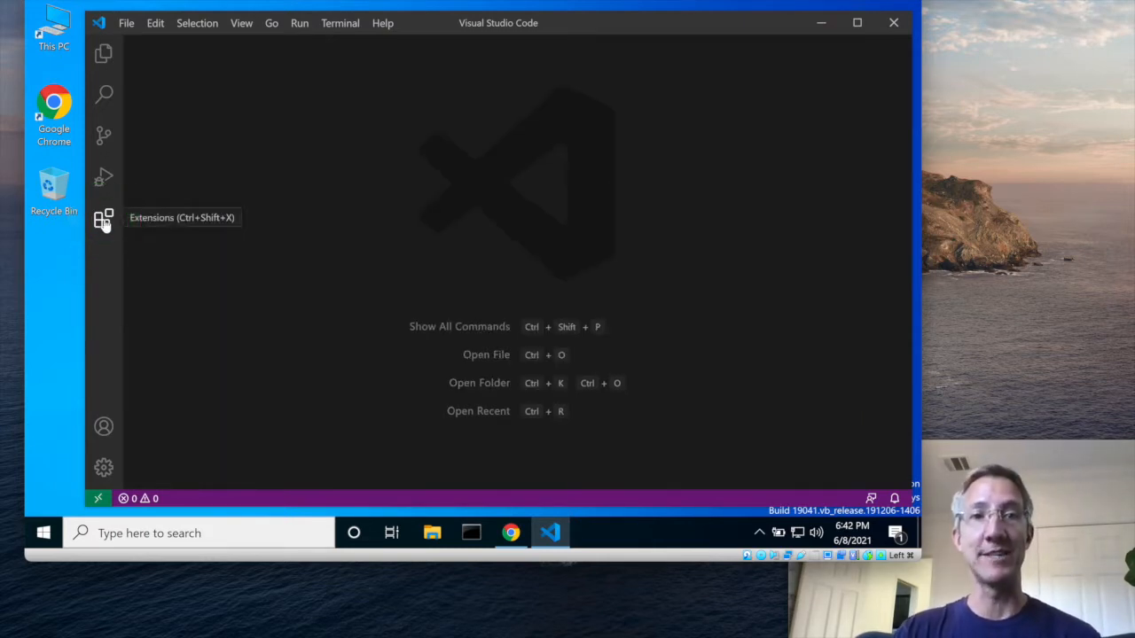
pyautogui.click(104, 222)
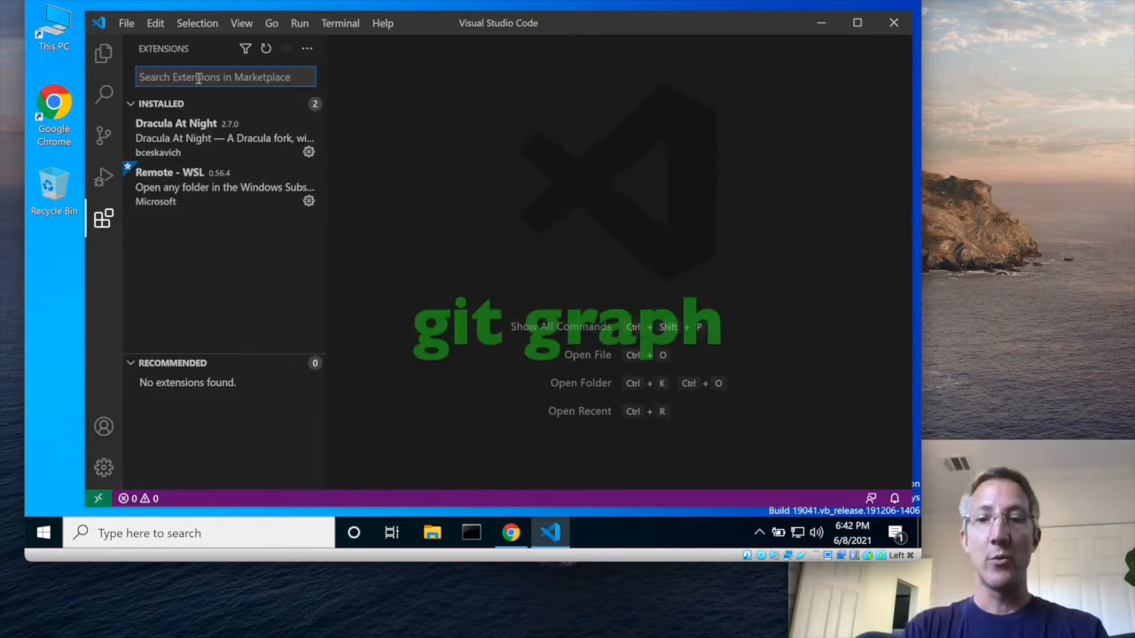
pyautogui.write('git gra')
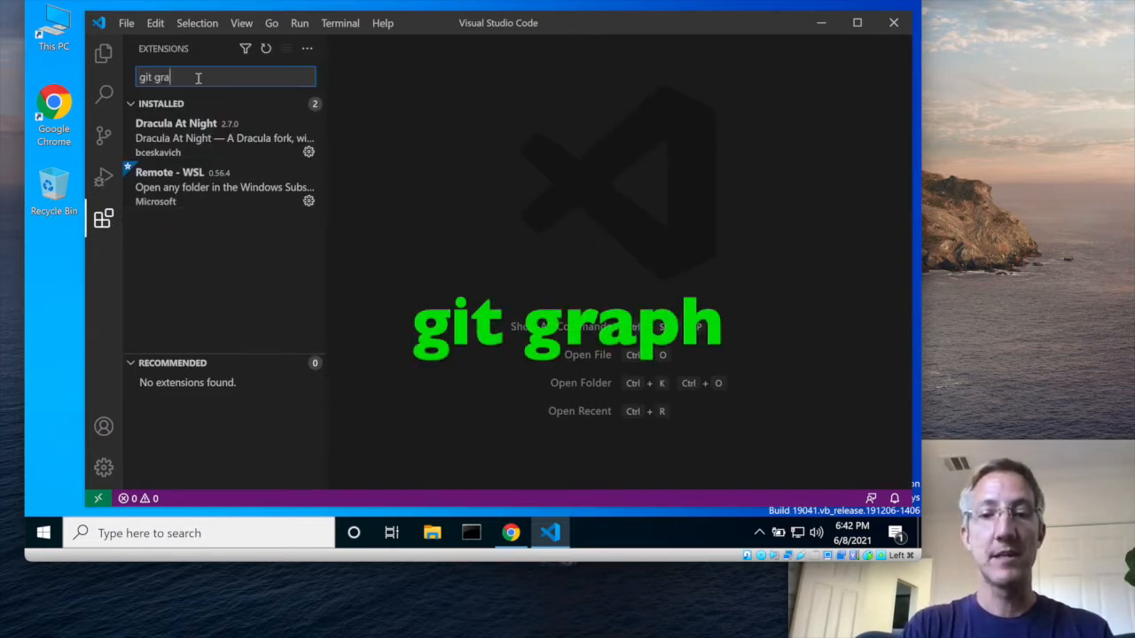
pyautogui.write('ph')
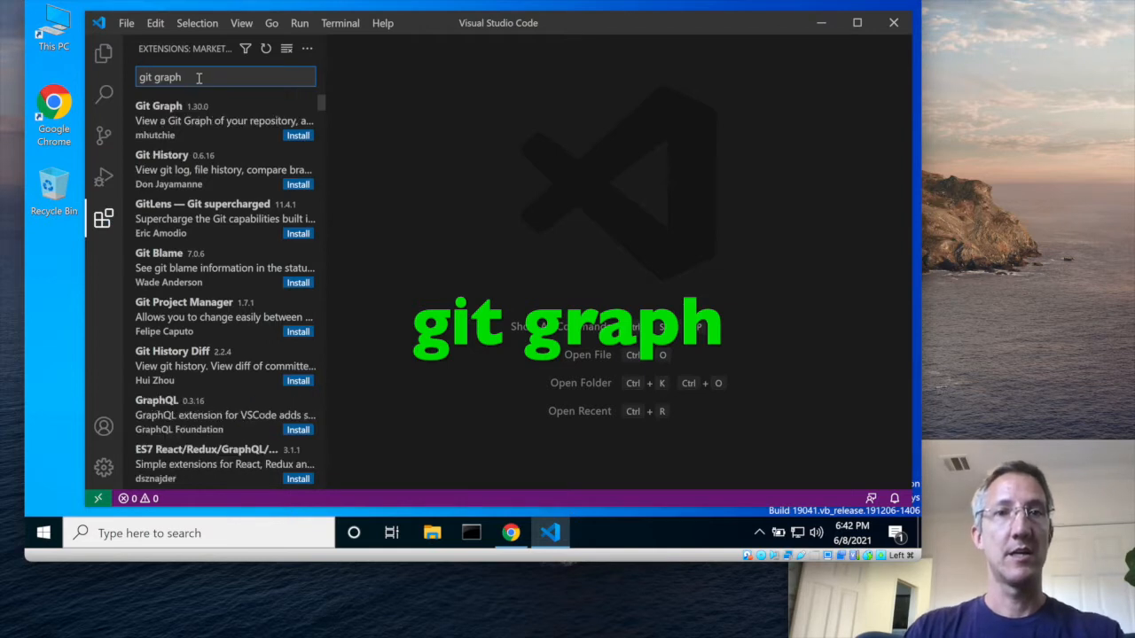
pyautogui.click(249, 116)
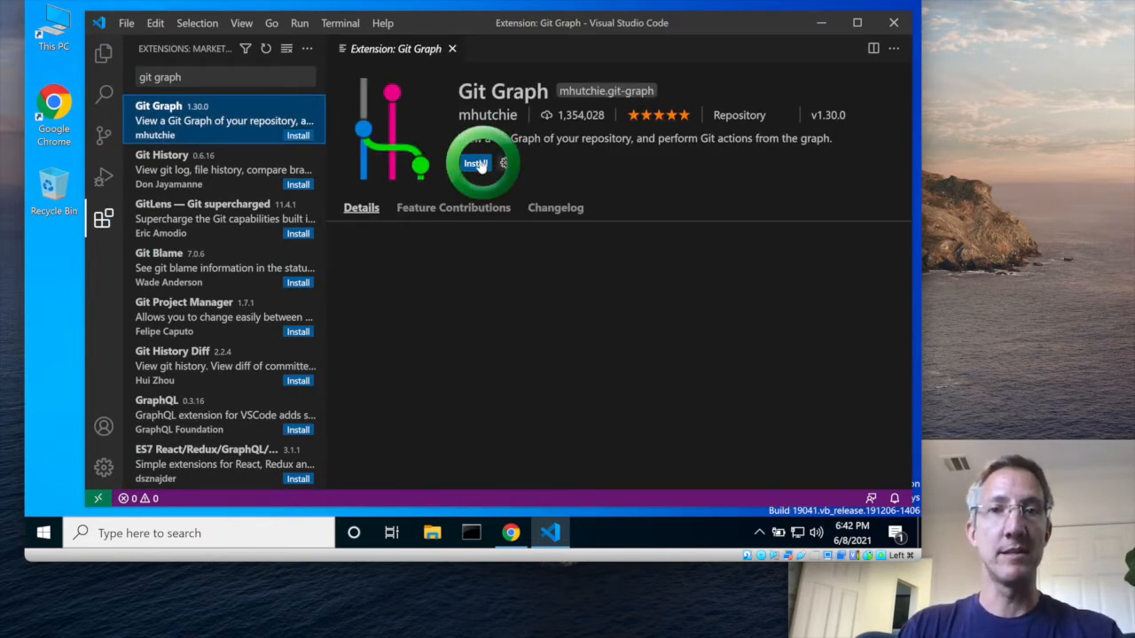
pyautogui.click(479, 163)
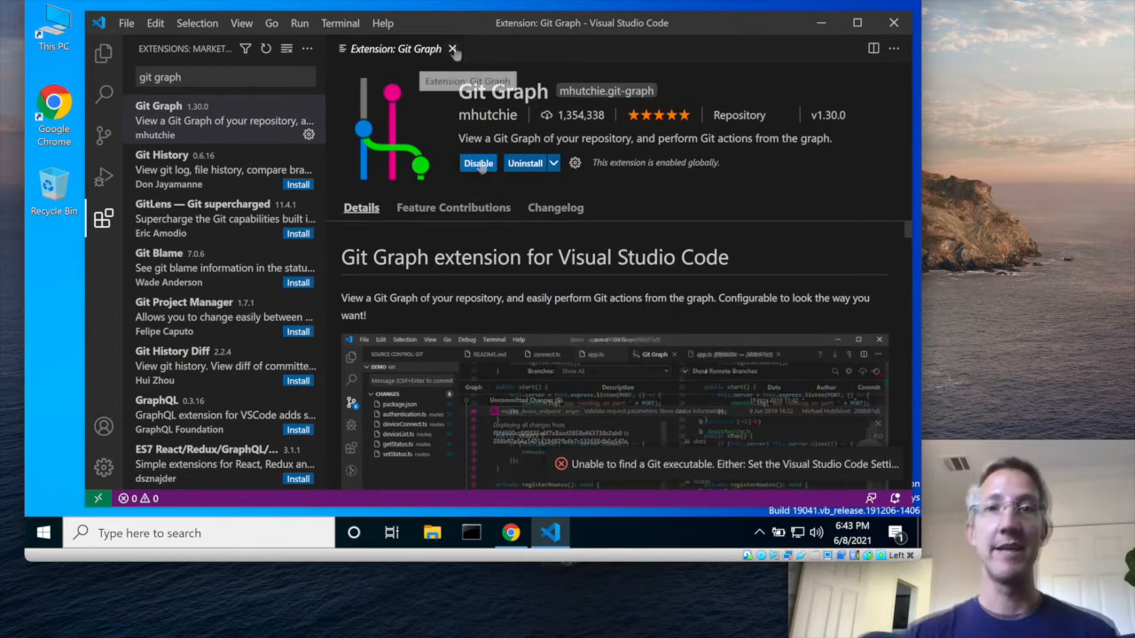
pyautogui.hotkey('ctrl', 'w')
# Check whether Git is installed by viewing Source Control and running git in Command Prompt
pyautogui.click(103, 135)
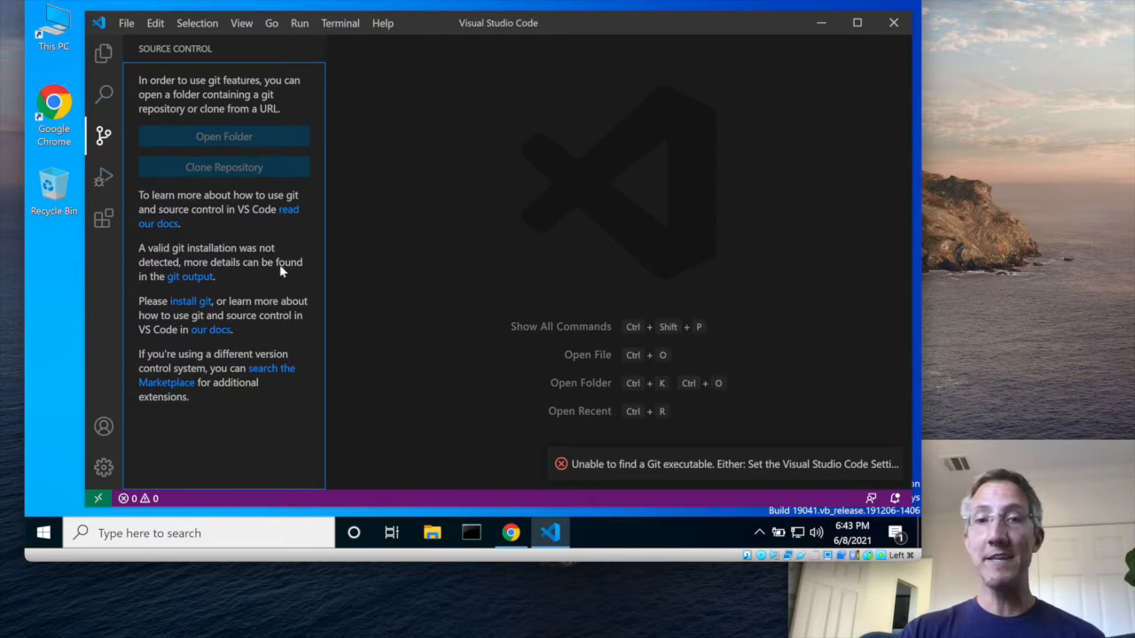
pyautogui.click(173, 255)
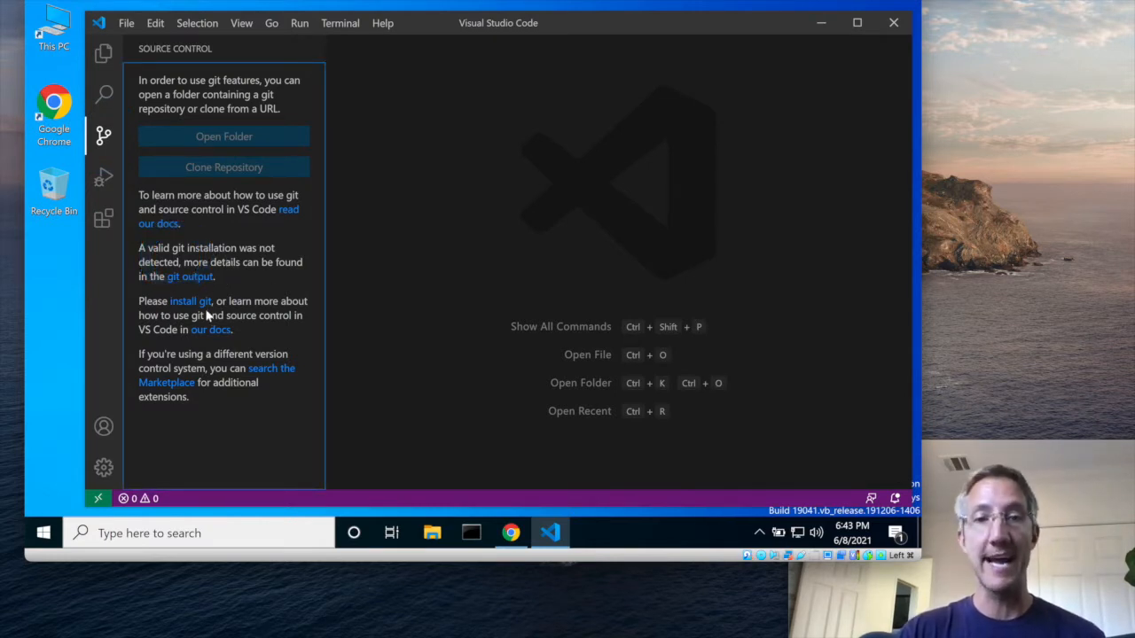
pyautogui.click(470, 532)
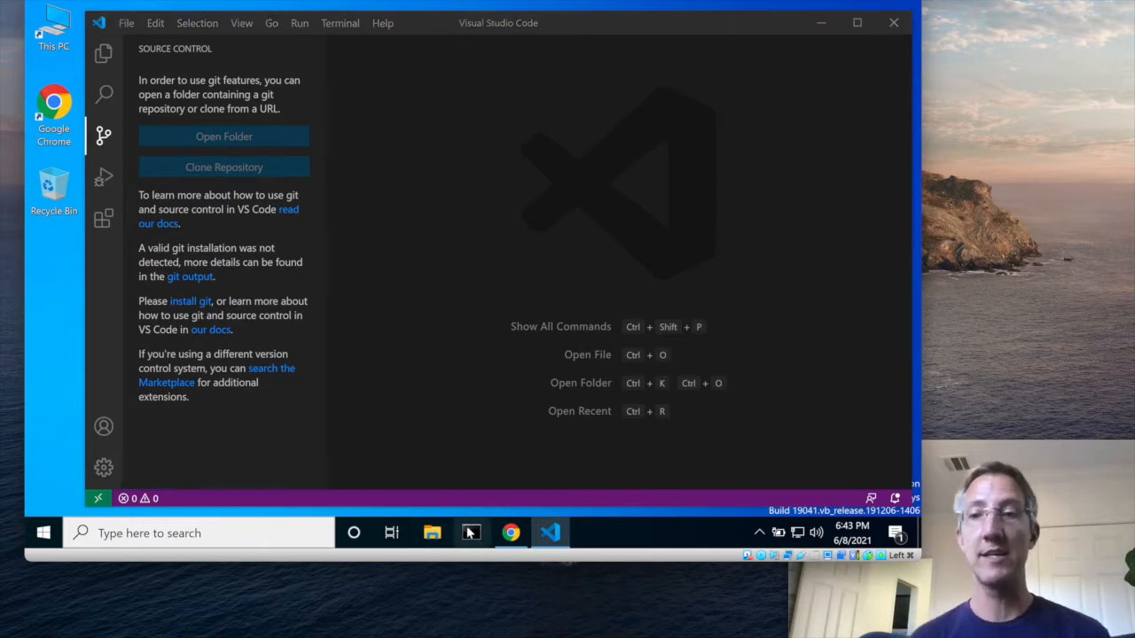
pyautogui.write('gi')
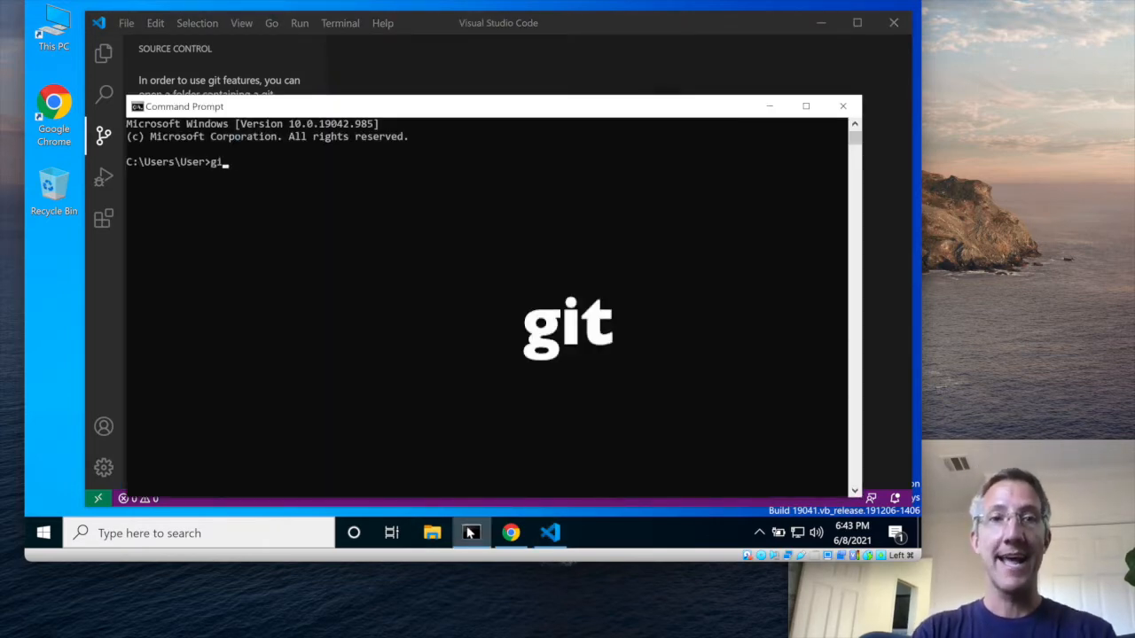
pyautogui.write('t')
pyautogui.press('Return')
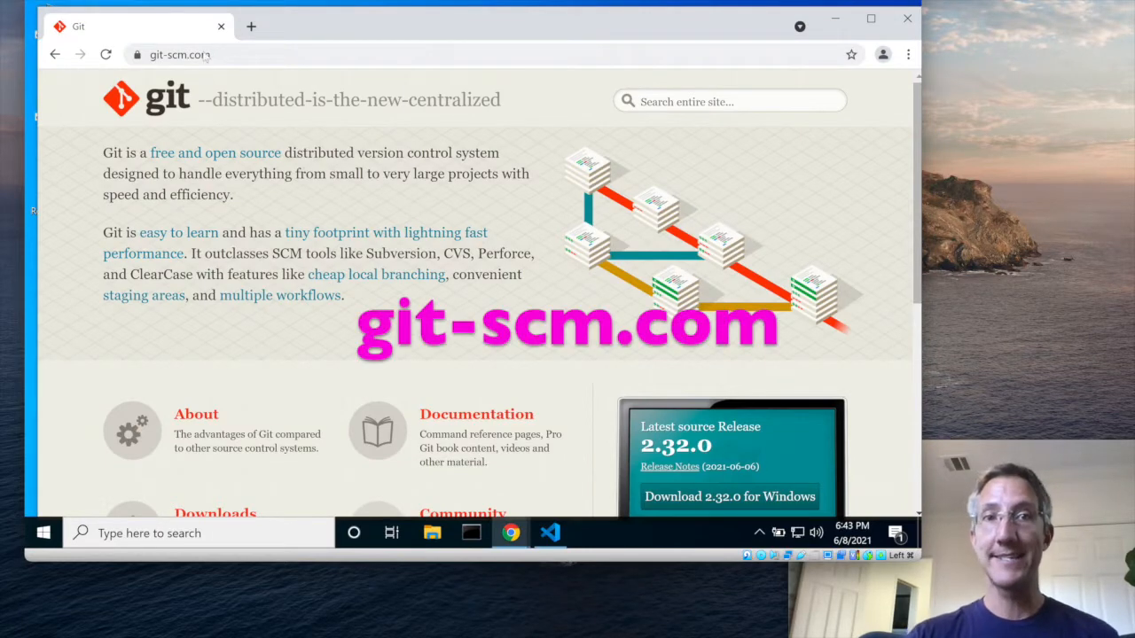
# Download Git 2.32.0 for Windows from git-scm.com and go through its setup with the default folder C:\Program Files\Git and default components
pyautogui.click(729, 499)
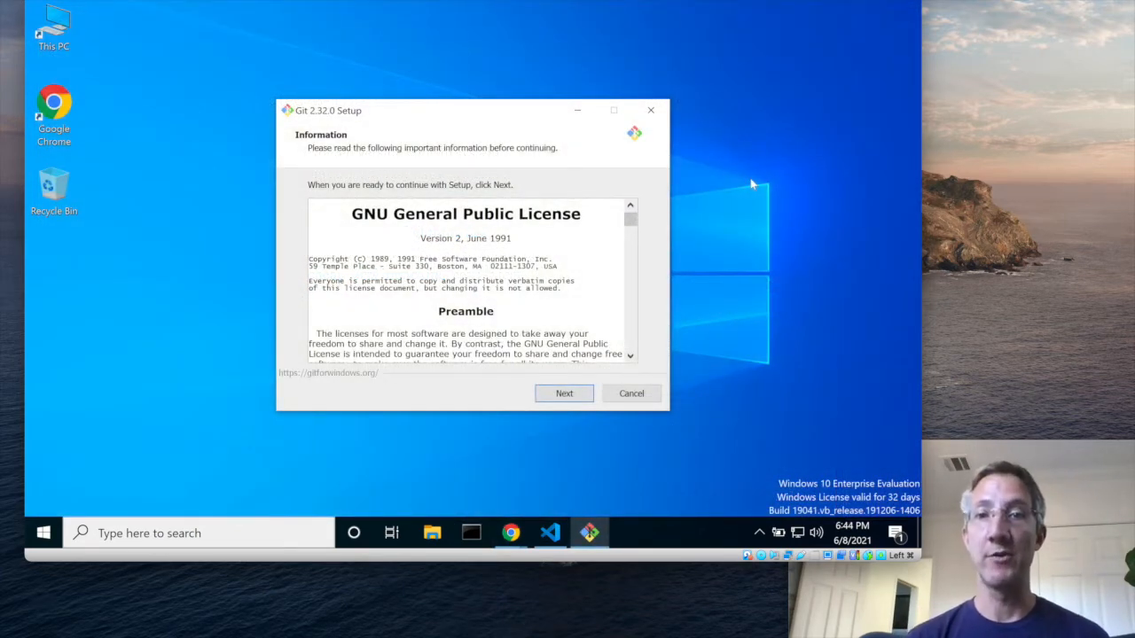
pyautogui.click(562, 397)
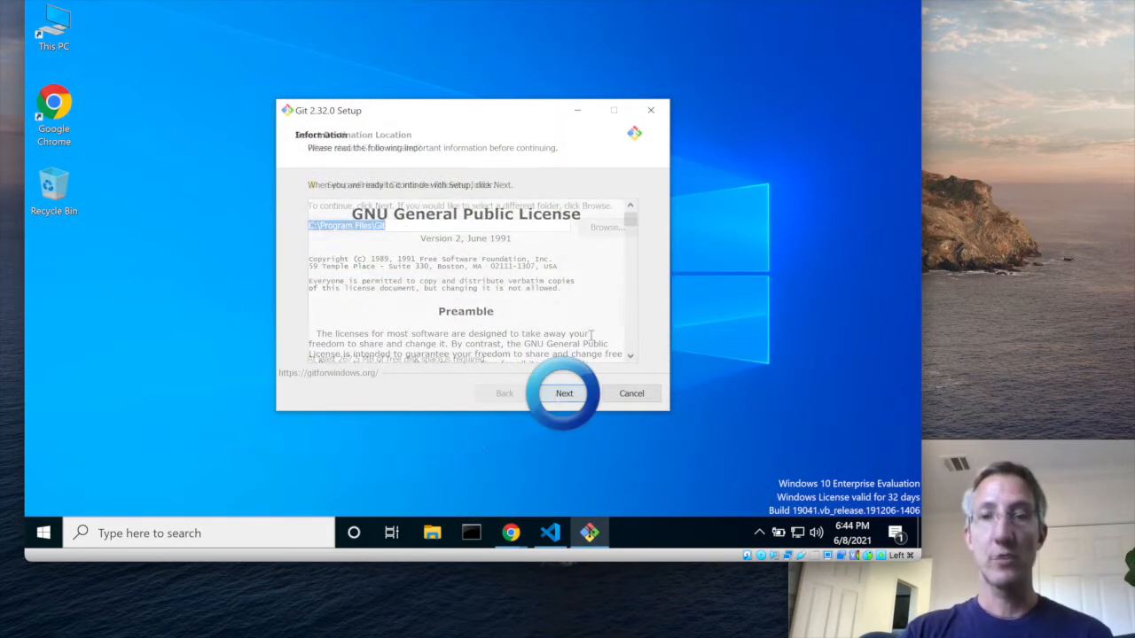
pyautogui.click(565, 394)
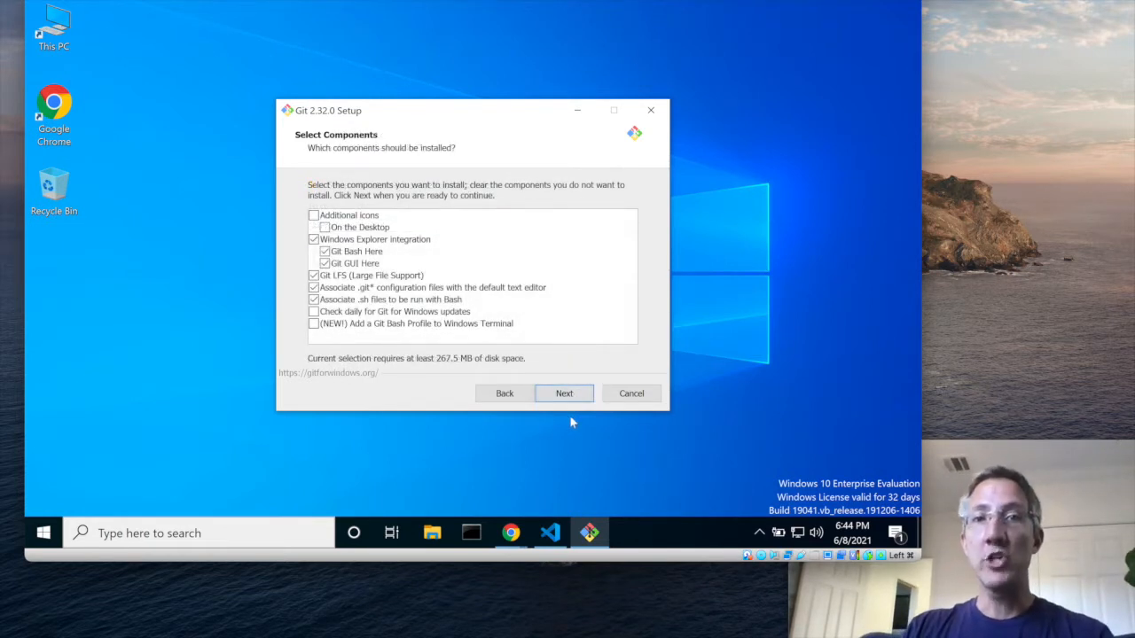
pyautogui.click(576, 401)
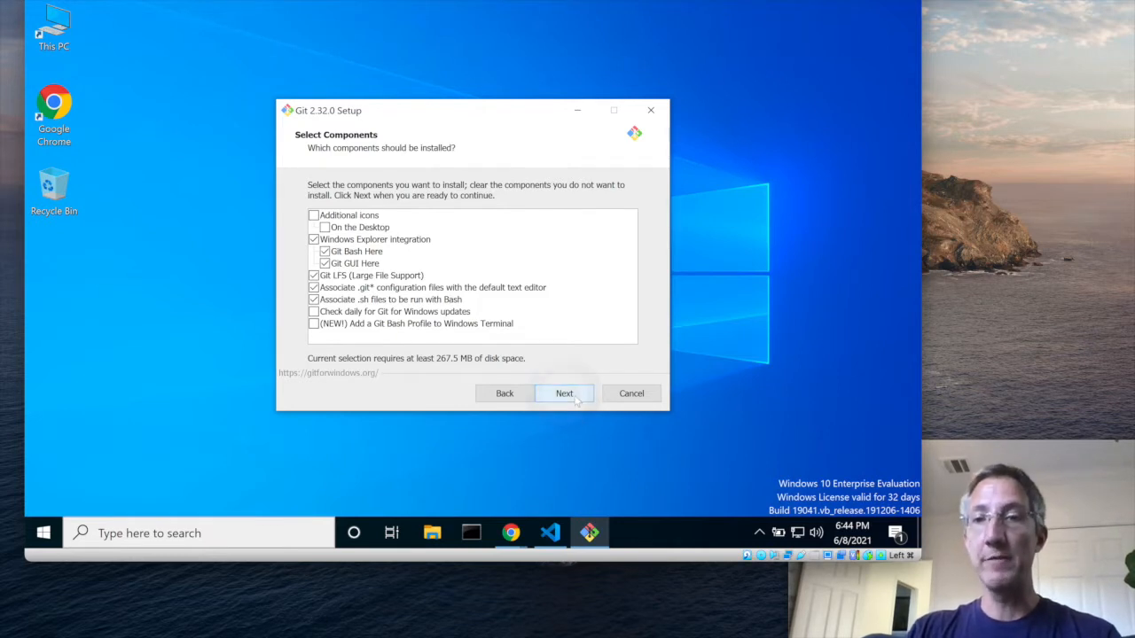
pyautogui.click(577, 401)
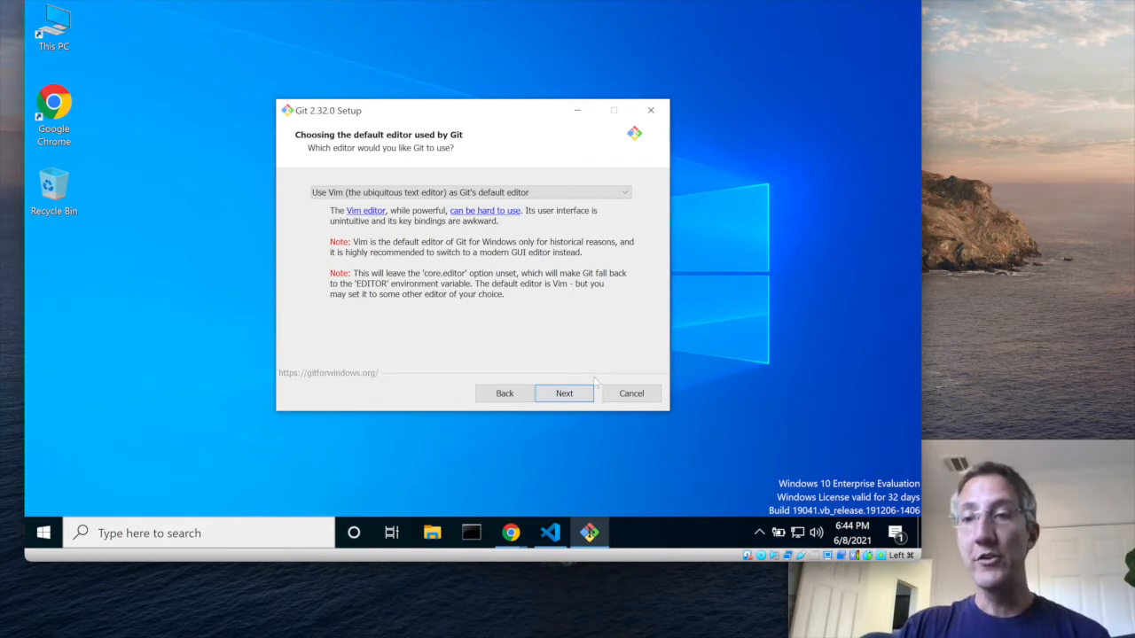
# Set Visual Studio Code as Git's default editor and continue the setup
pyautogui.click(445, 193)
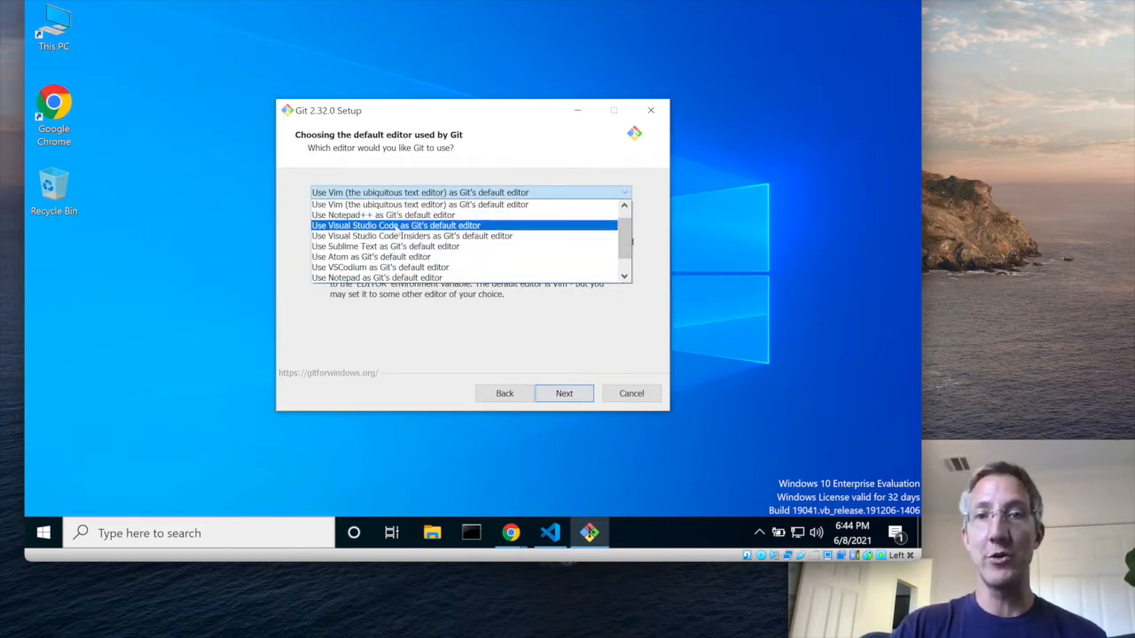
pyautogui.click(396, 227)
pyautogui.click(564, 393)
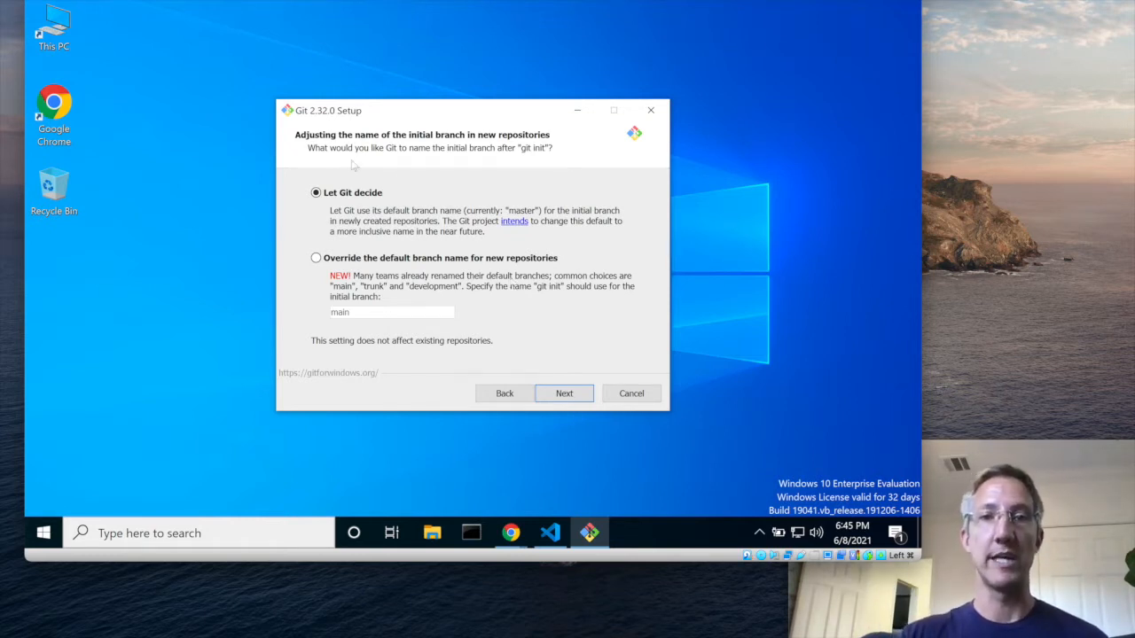
# Compare the initial branch naming options and continue with Let Git decide selected
pyautogui.click(339, 268)
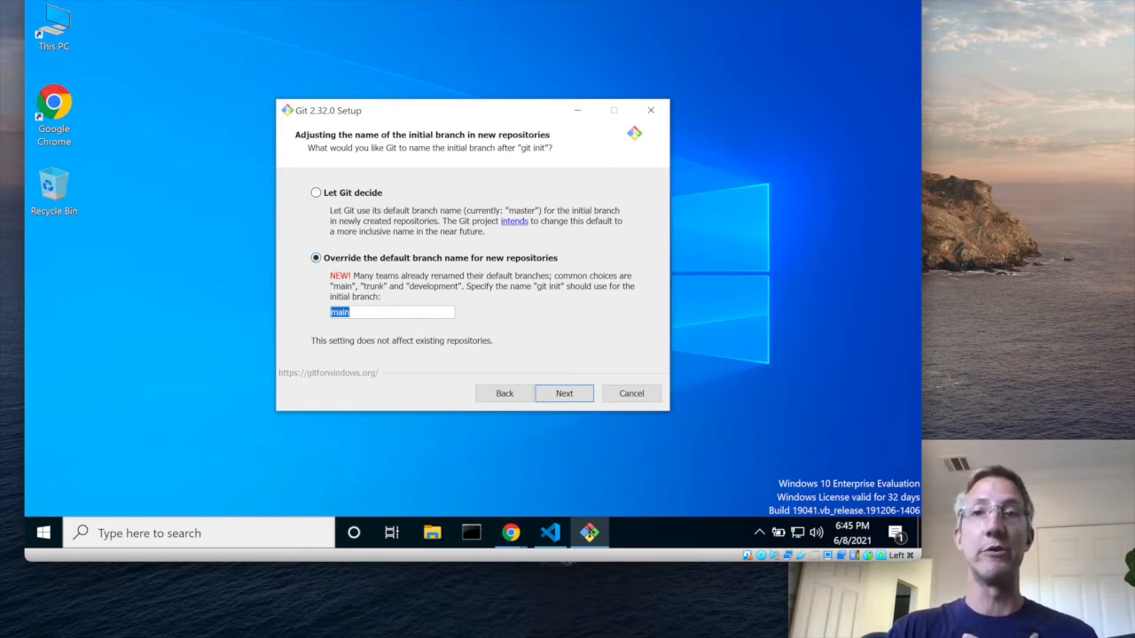
pyautogui.click(343, 194)
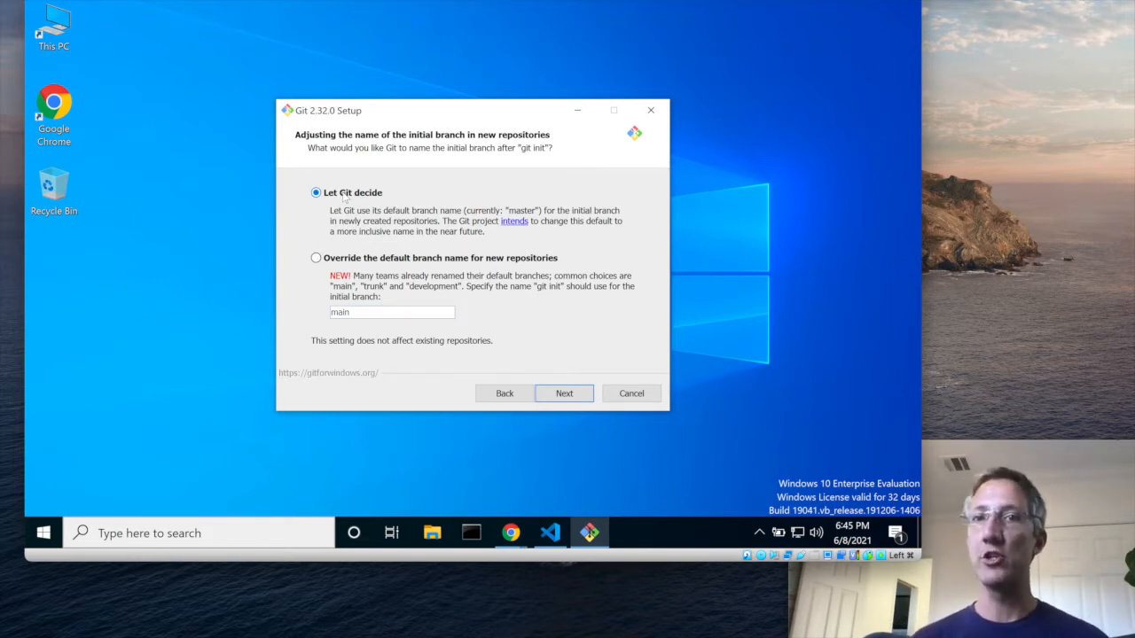
pyautogui.click(564, 394)
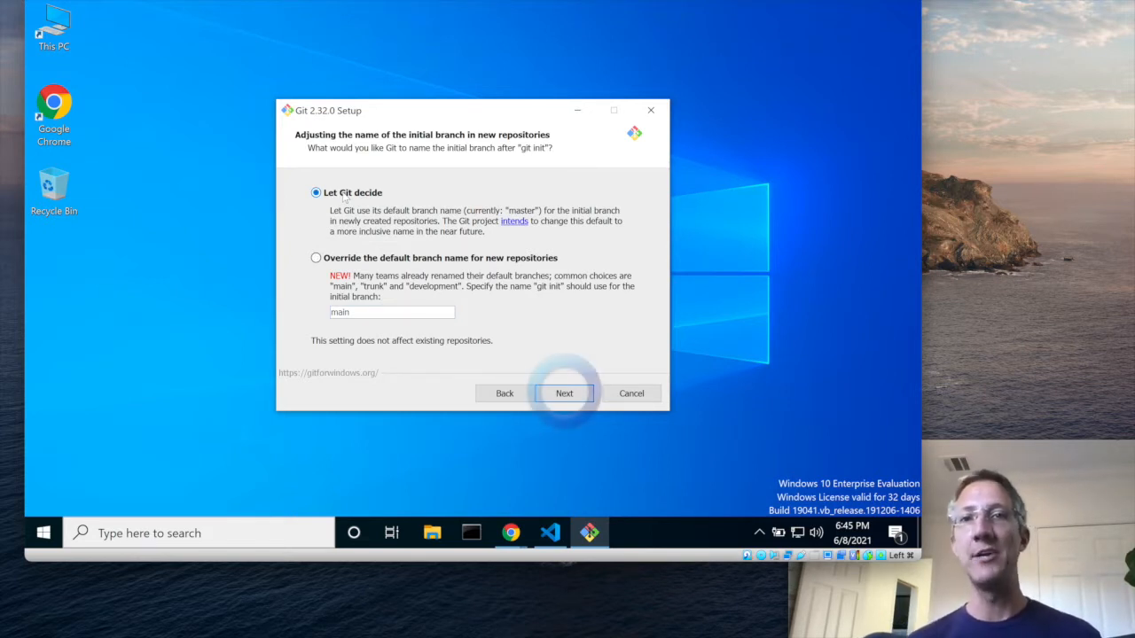
# Keep Git available from the command line and 3rd-party software, with Windows-style checkout and Unix-style commit line endings
pyautogui.click(565, 395)
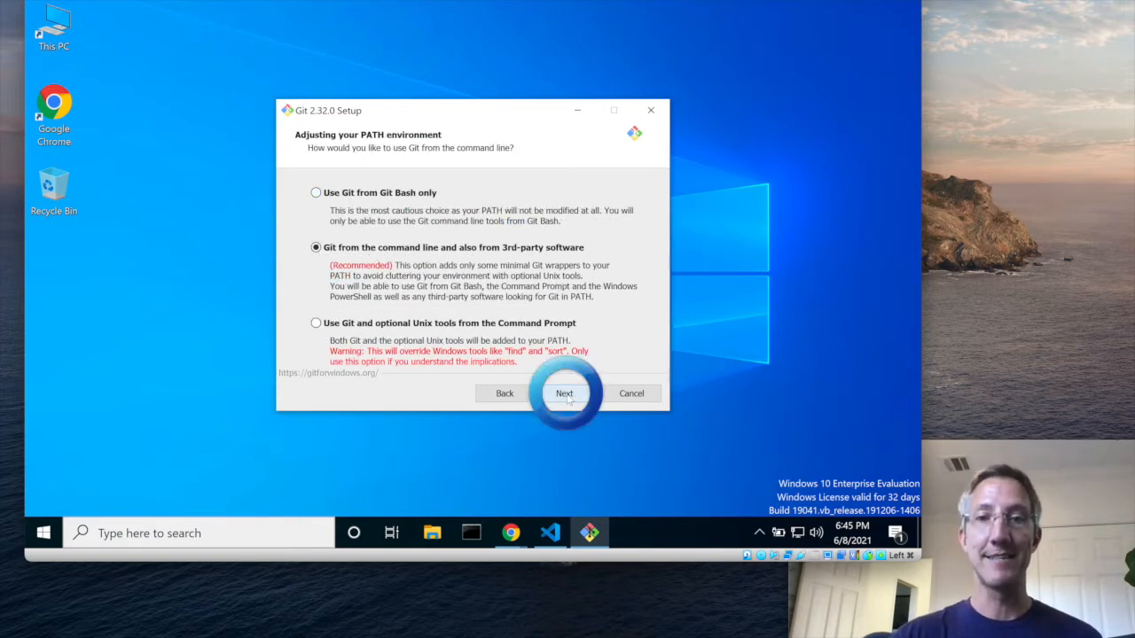
pyautogui.click(565, 396)
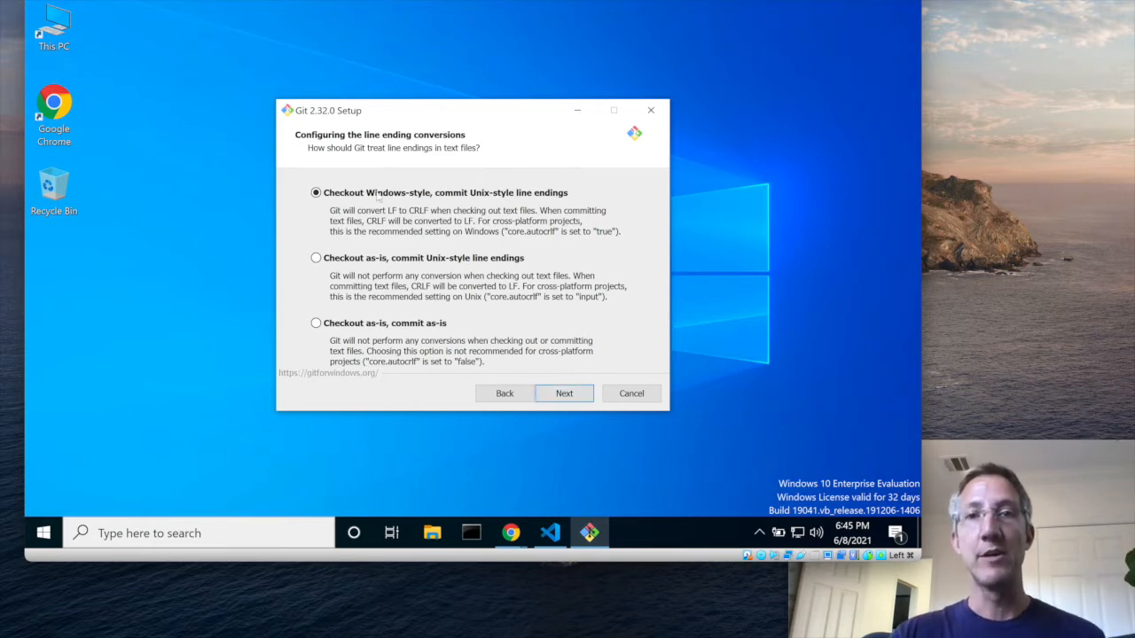
pyautogui.click(564, 397)
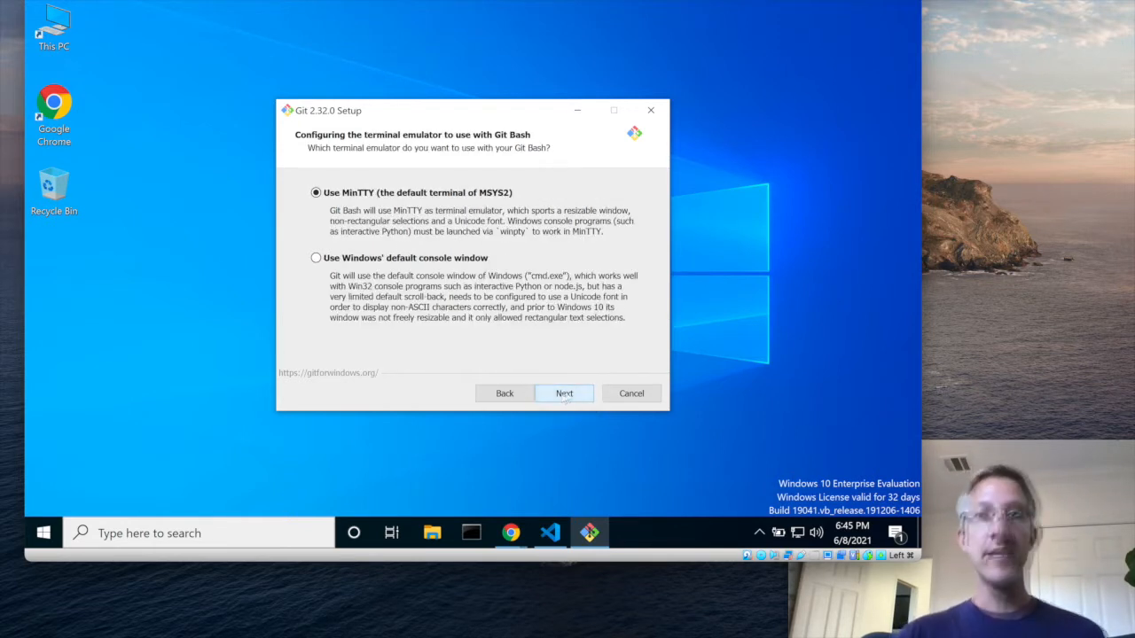
# Confirm the Git Bash terminal emulator choice and keep the default fast-forward or merge behavior for git pull
pyautogui.click(316, 258)
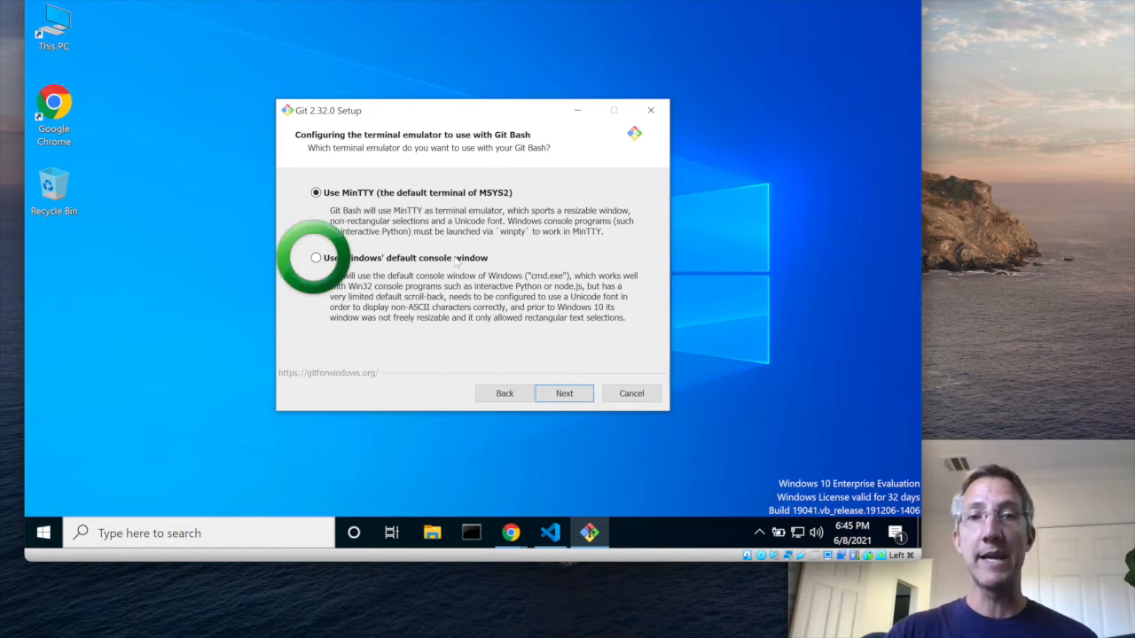
pyautogui.click(573, 397)
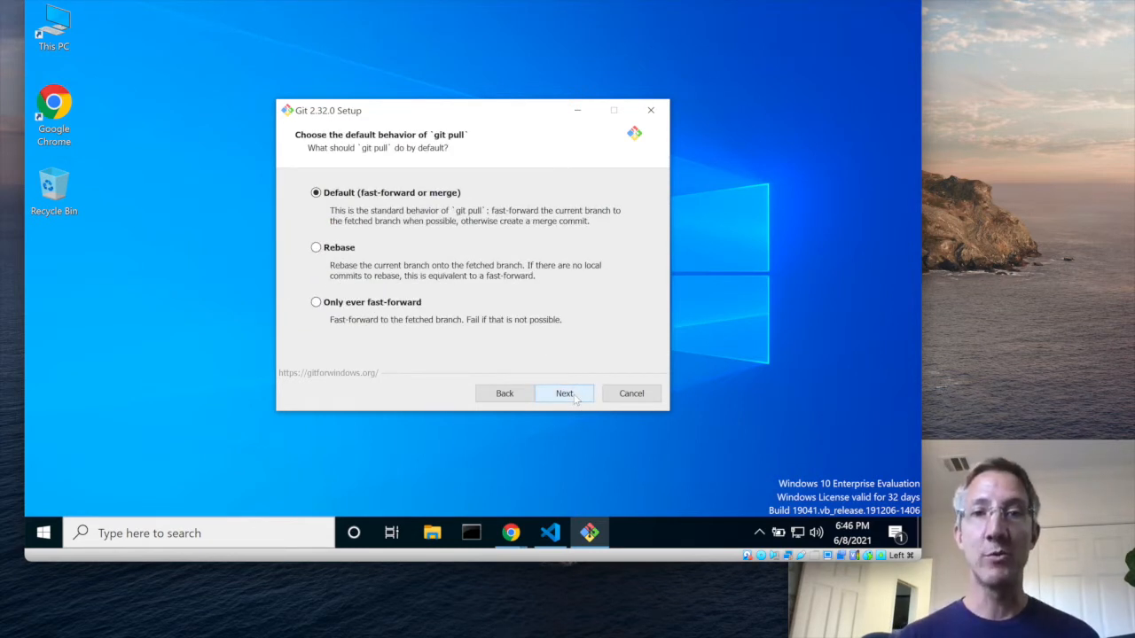
pyautogui.click(573, 398)
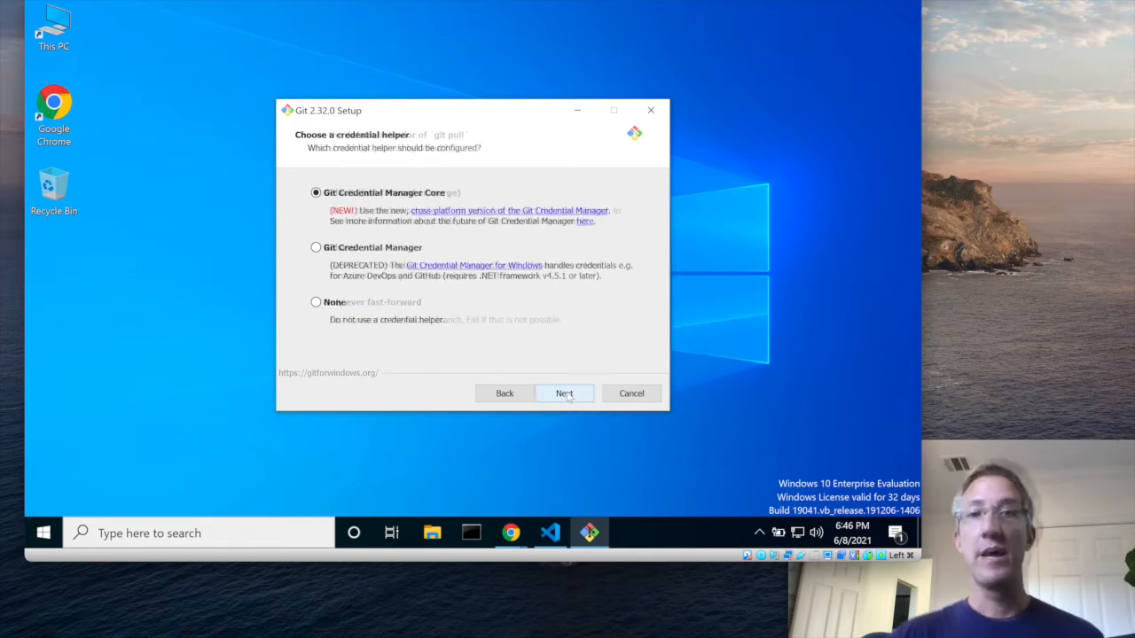
# Install Git with Git Credential Manager Core, file system caching and symbolic links enabled, leaving the experimental options off
pyautogui.click(570, 397)
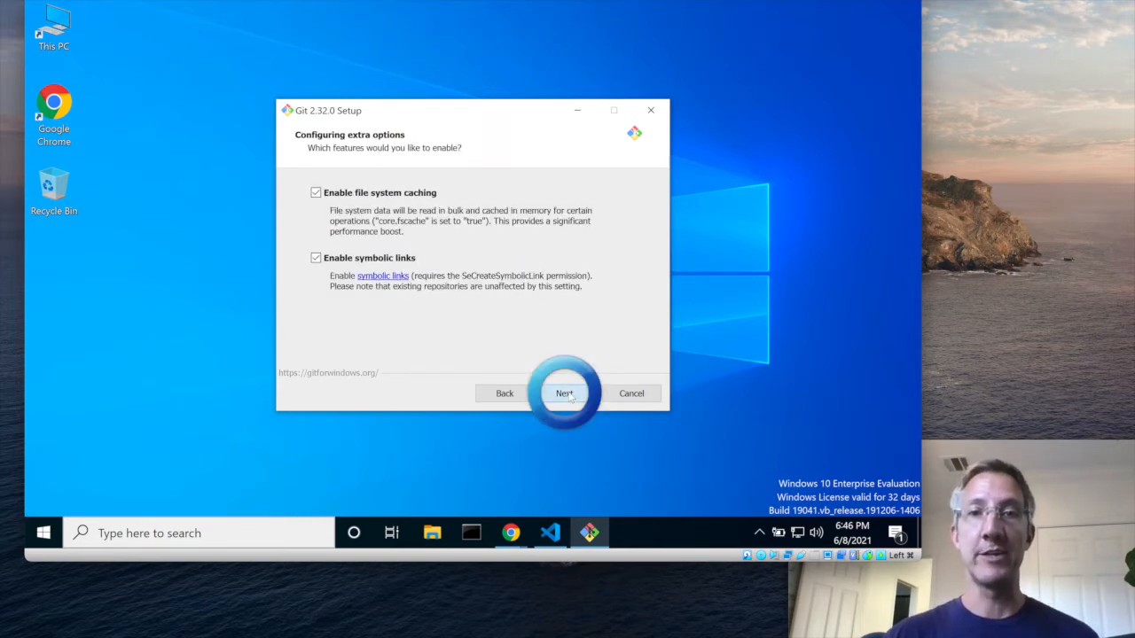
pyautogui.click(567, 404)
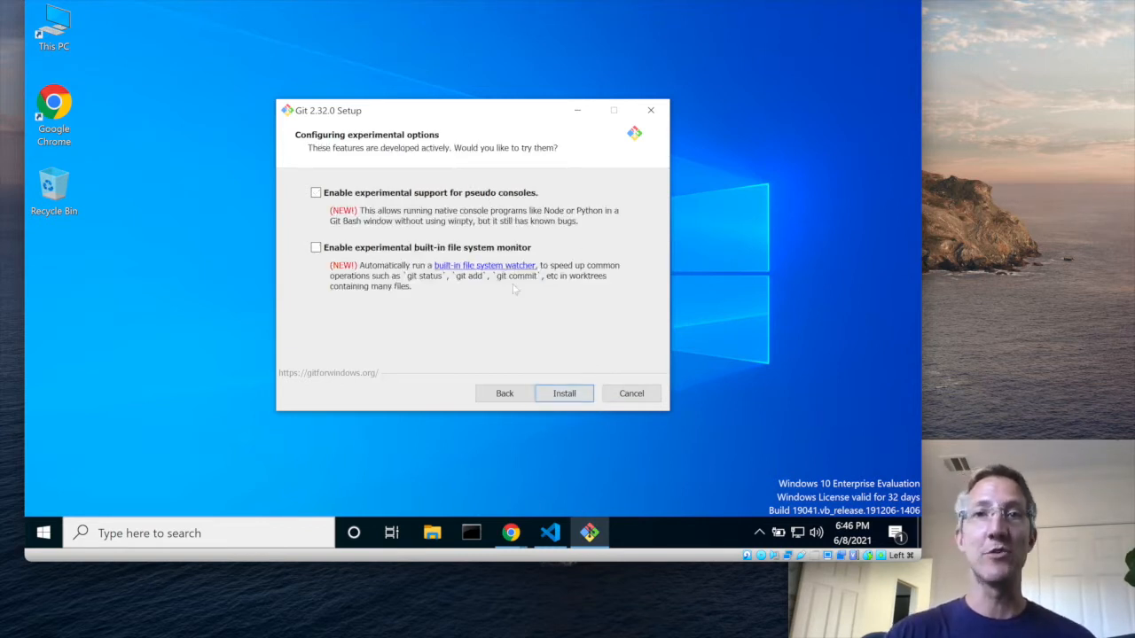
pyautogui.click(564, 395)
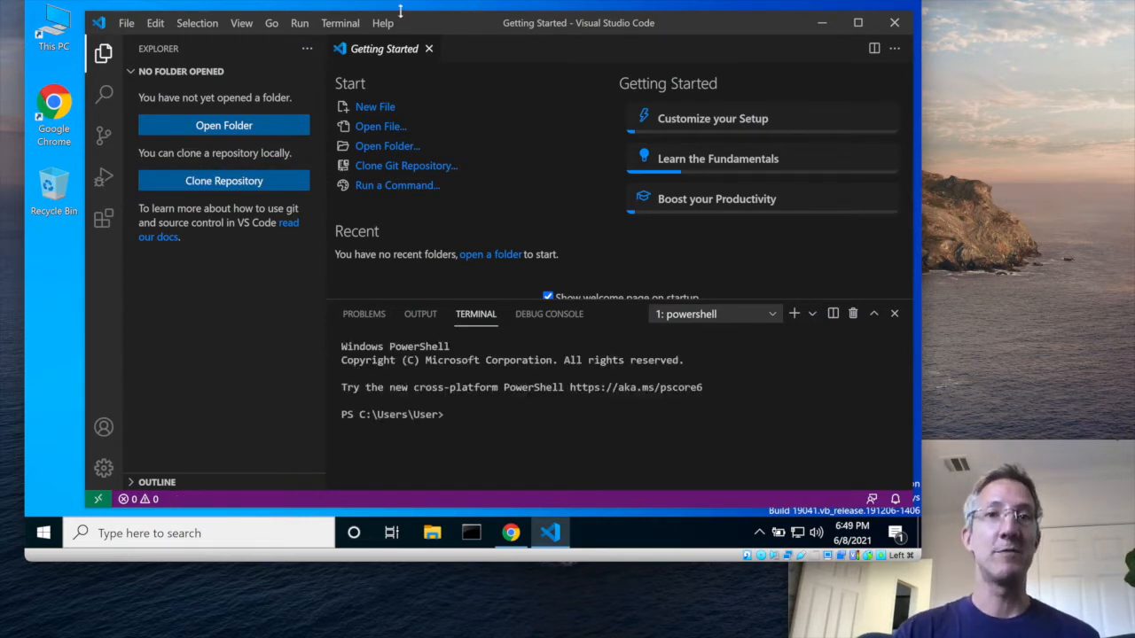
# Open a new terminal and set the global Git user.name to the user's first name with git config
pyautogui.click(343, 25)
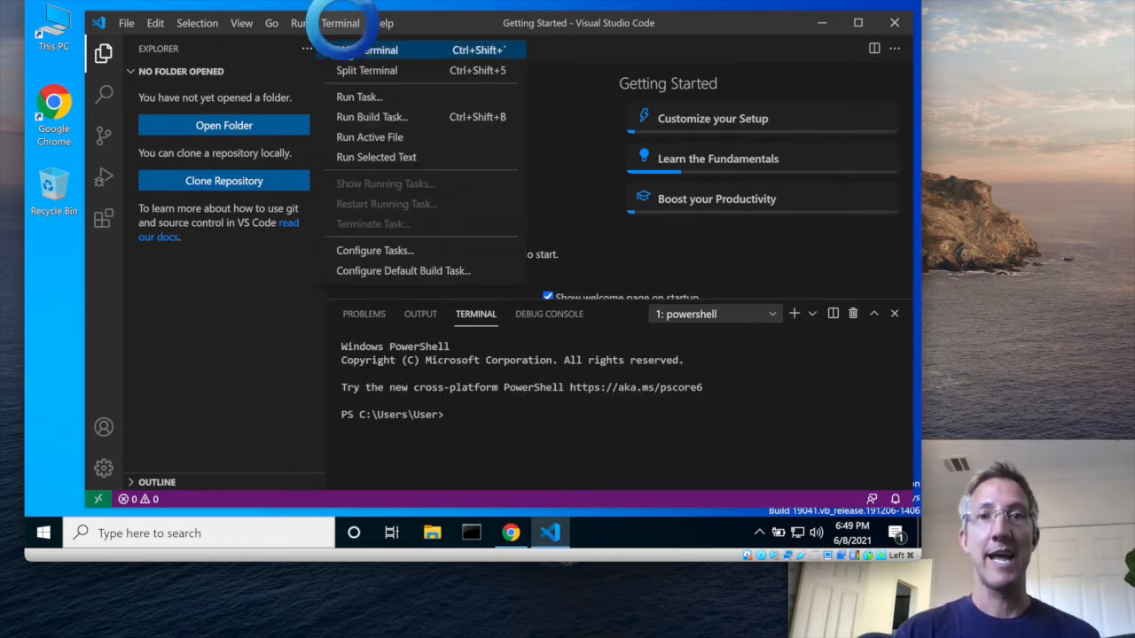
pyautogui.click(350, 51)
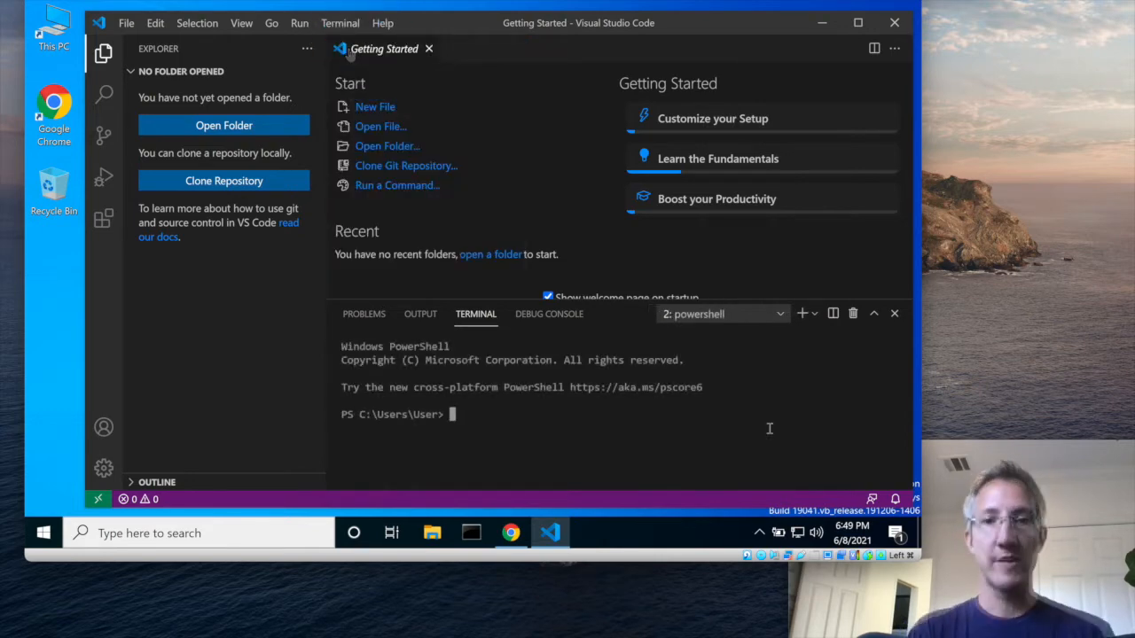
pyautogui.write('git config --')
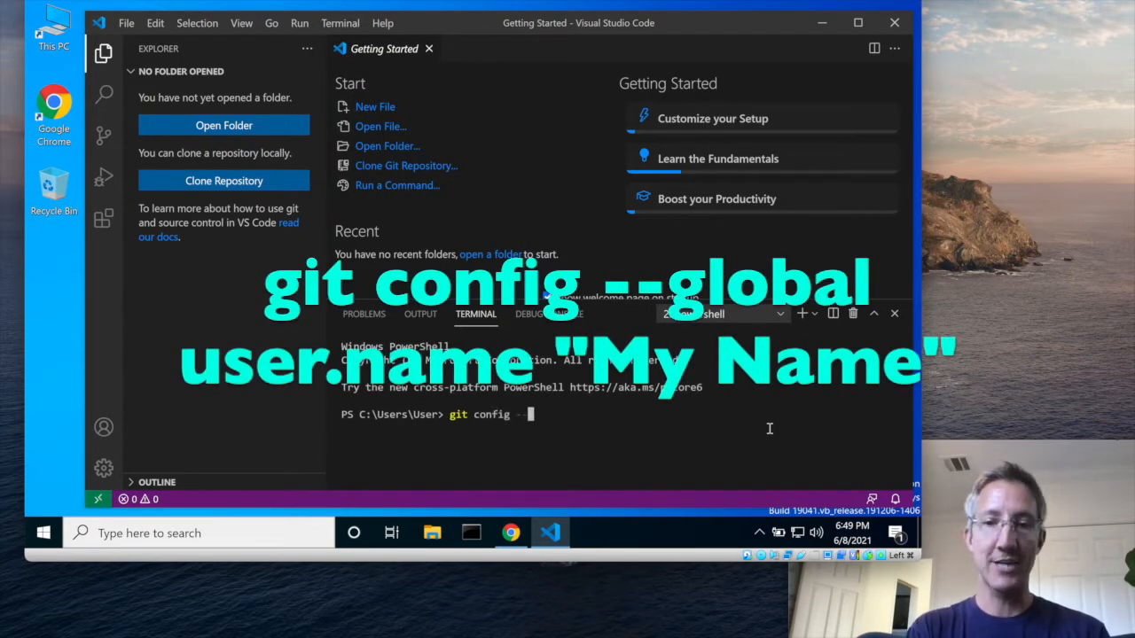
pyautogui.write('global user.name "')
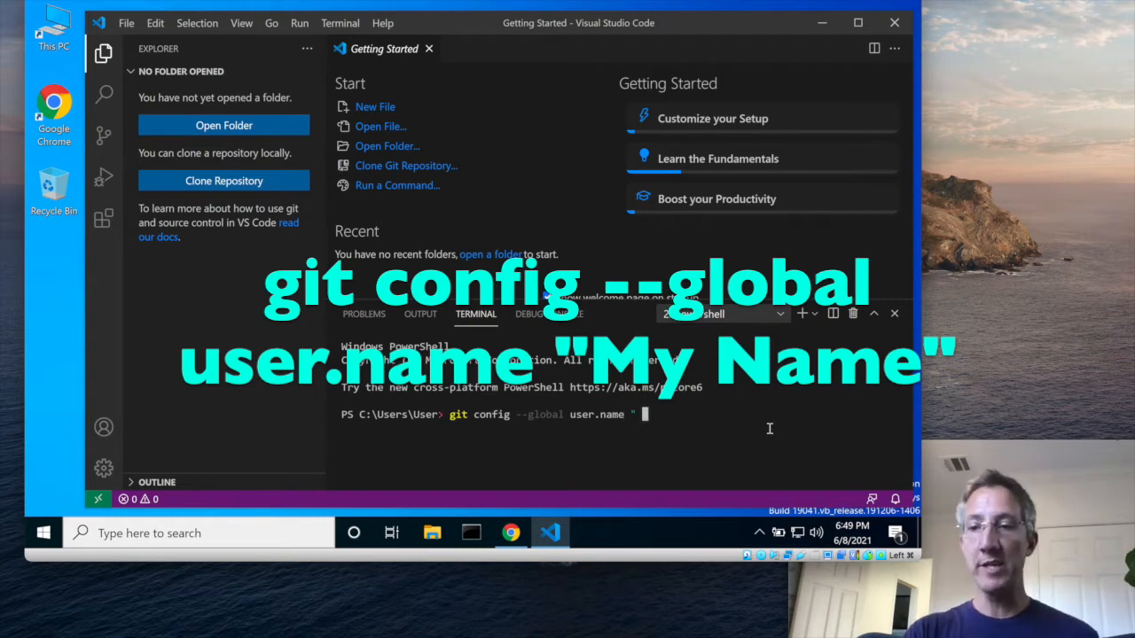
pyautogui.press('BackSpace')
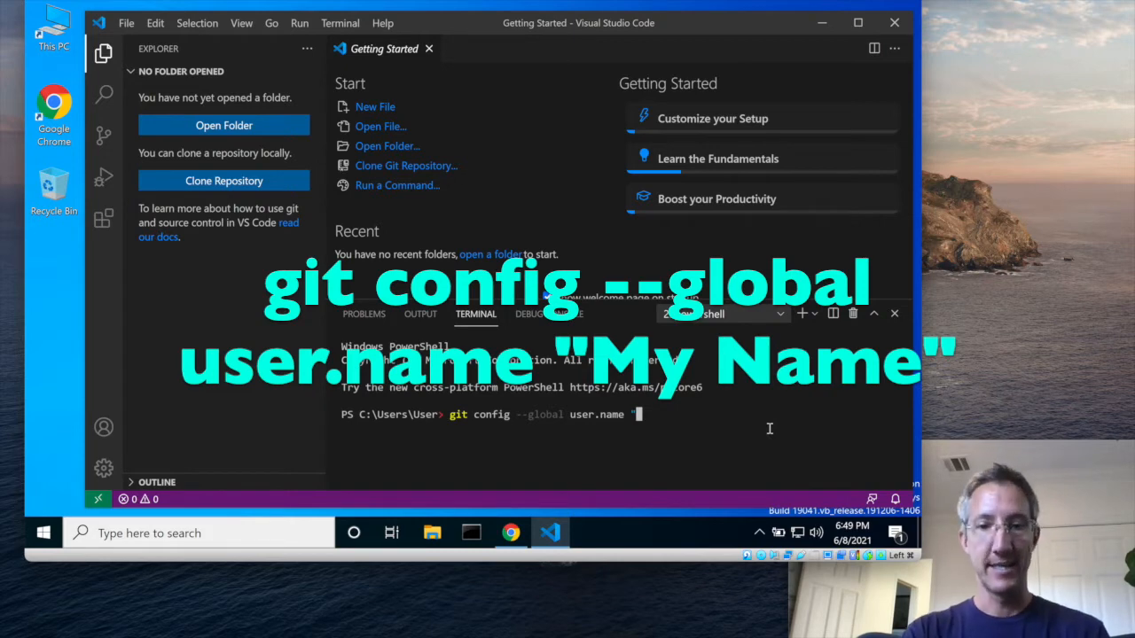
pyautogui.write('Ryan"')
pyautogui.press('Return')
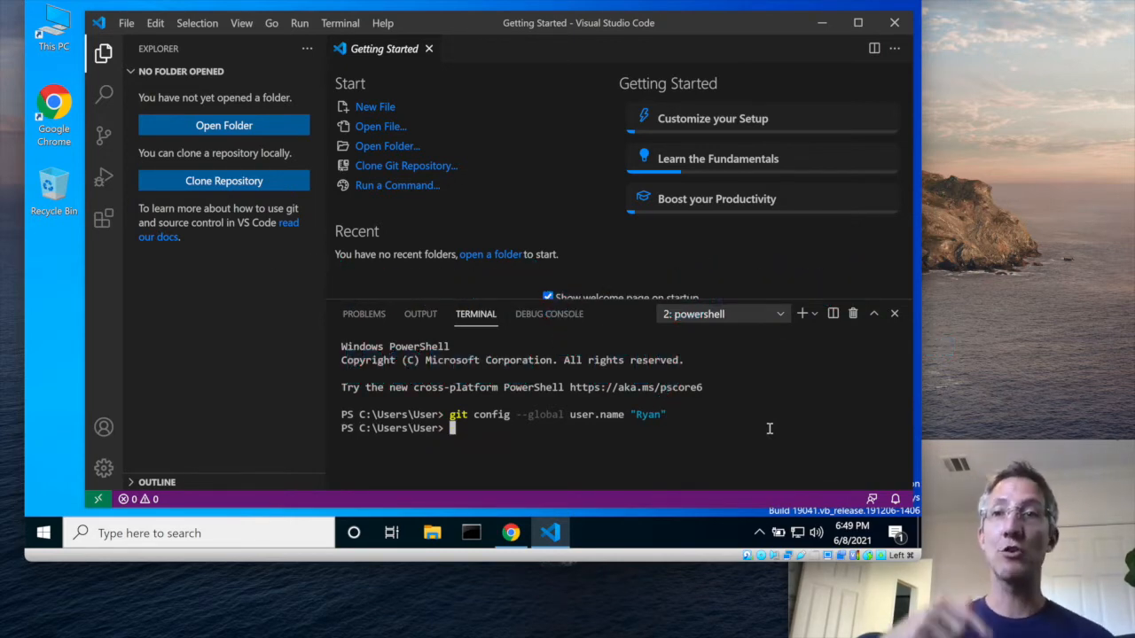
# Recall the git config --global user.name command and start editing it into the user.email setting
pyautogui.press('Up')
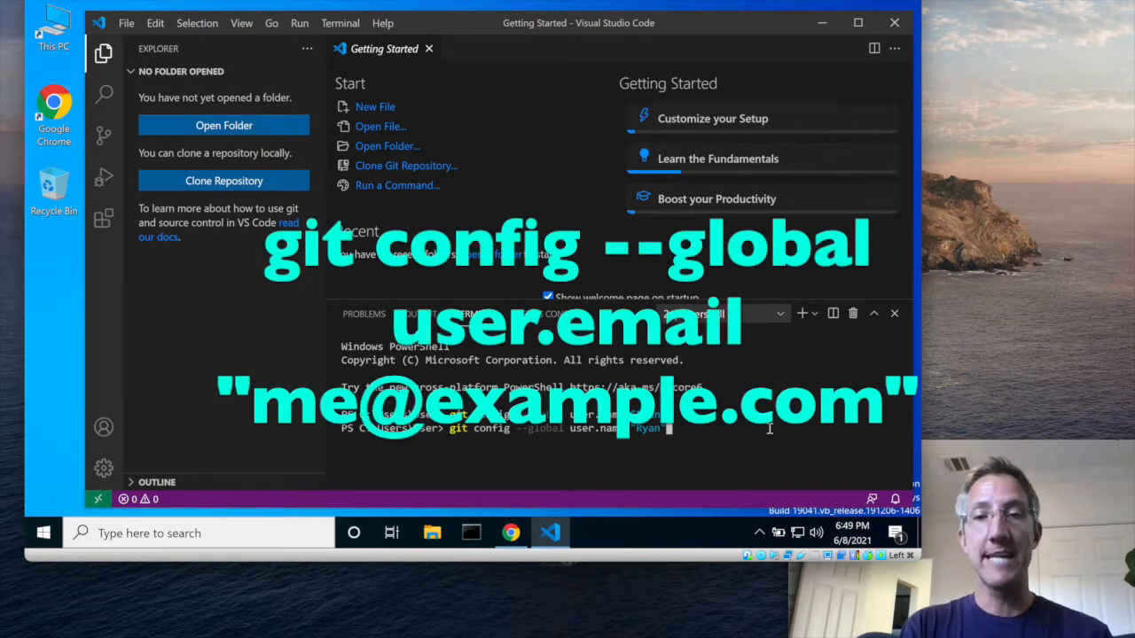
pyautogui.press('BackSpace')
pyautogui.press('BackSpace')
pyautogui.press('BackSpace')
pyautogui.press('BackSpace')
pyautogui.press('BackSpace')
pyautogui.press('BackSpace')
pyautogui.press('BackSpace')
pyautogui.press('BackSpace')
pyautogui.press('BackSpace')
pyautogui.press('BackSpace')
pyautogui.press('BackSpace')
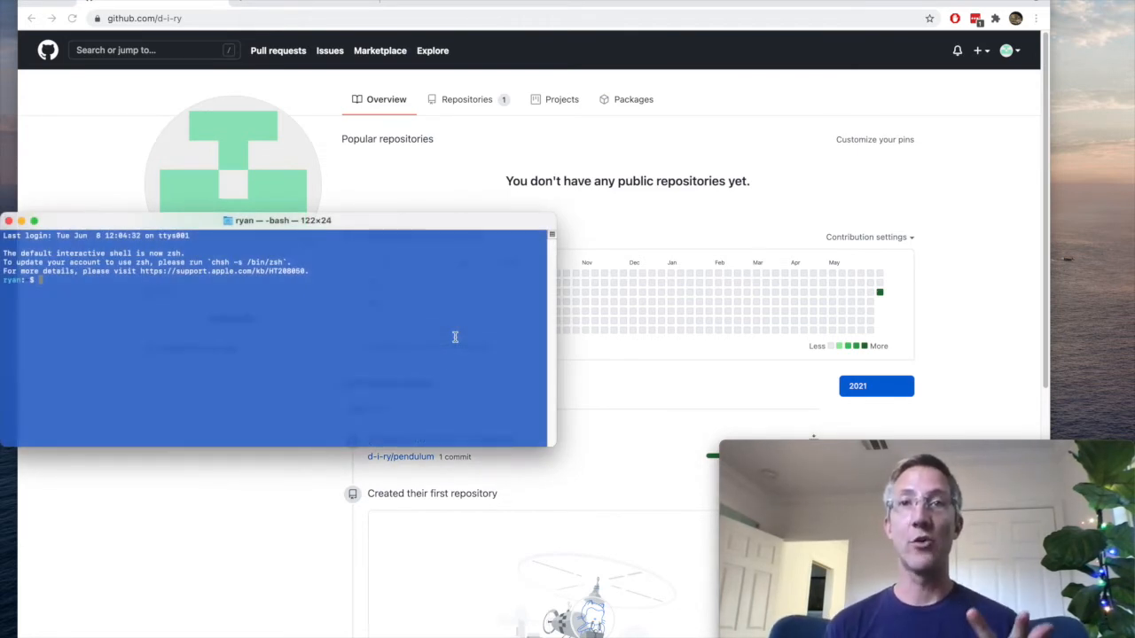
# In the macOS Terminal, go to the home directory and change into its .ssh folder
pyautogui.press('Return')
pyautogui.press('Return')
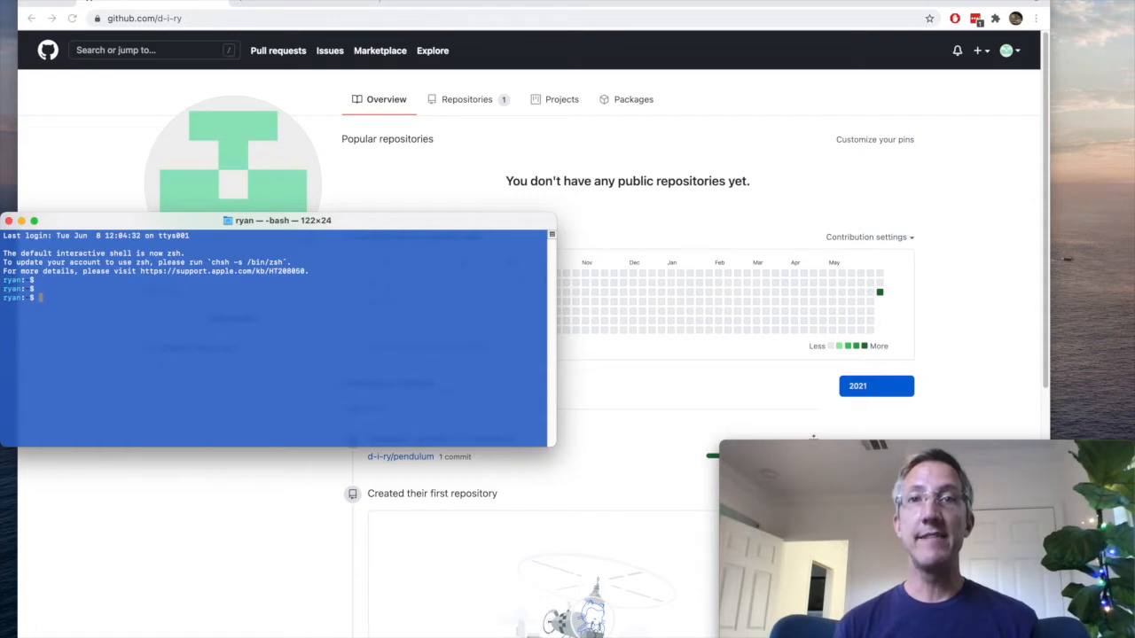
pyautogui.write('cd ~')
pyautogui.press('Return')
pyautogui.write('cd .')
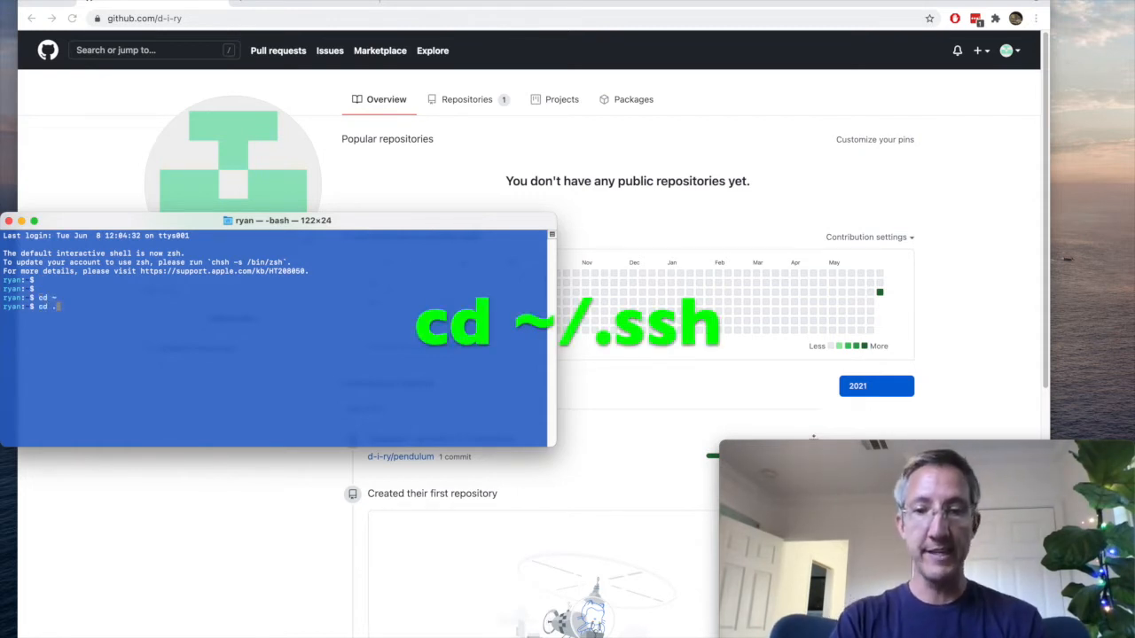
pyautogui.write('ssh')
pyautogui.press('Return')
pyautogui.press('Return')
pyautogui.press('Return')
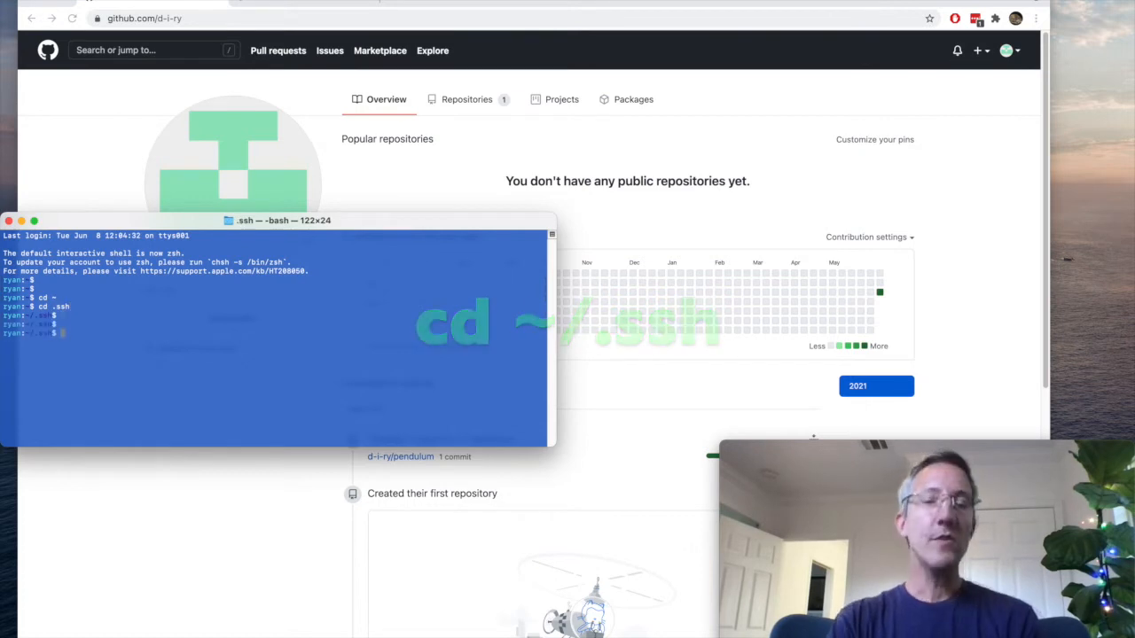
pyautogui.write('cd C:/')
pyautogui.write('users/NAME')
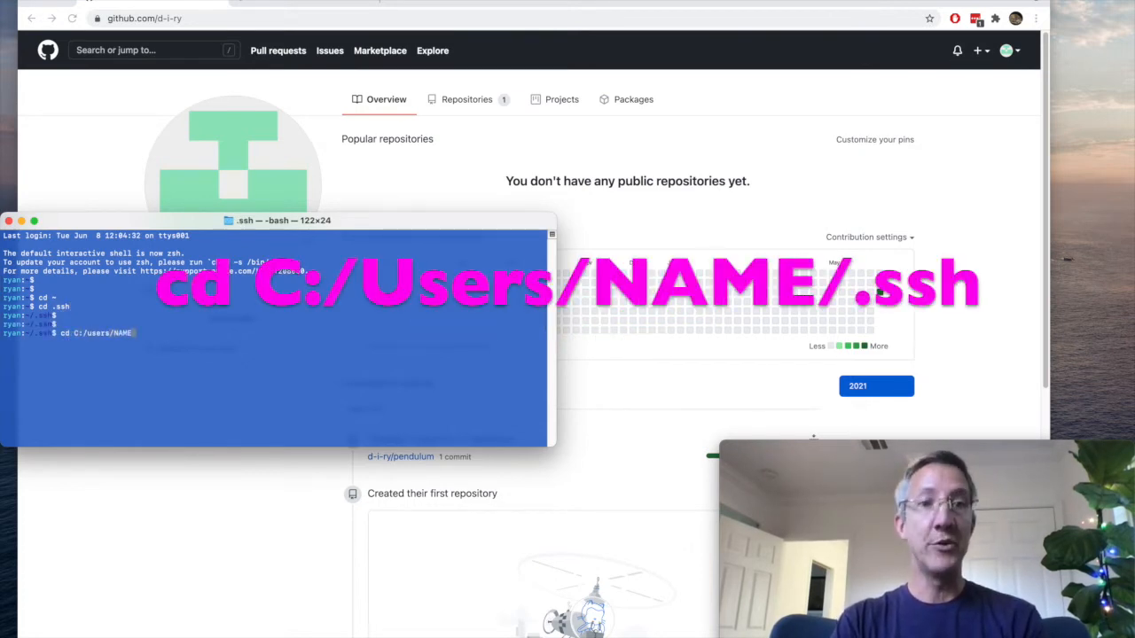
pyautogui.write('/.ssh')
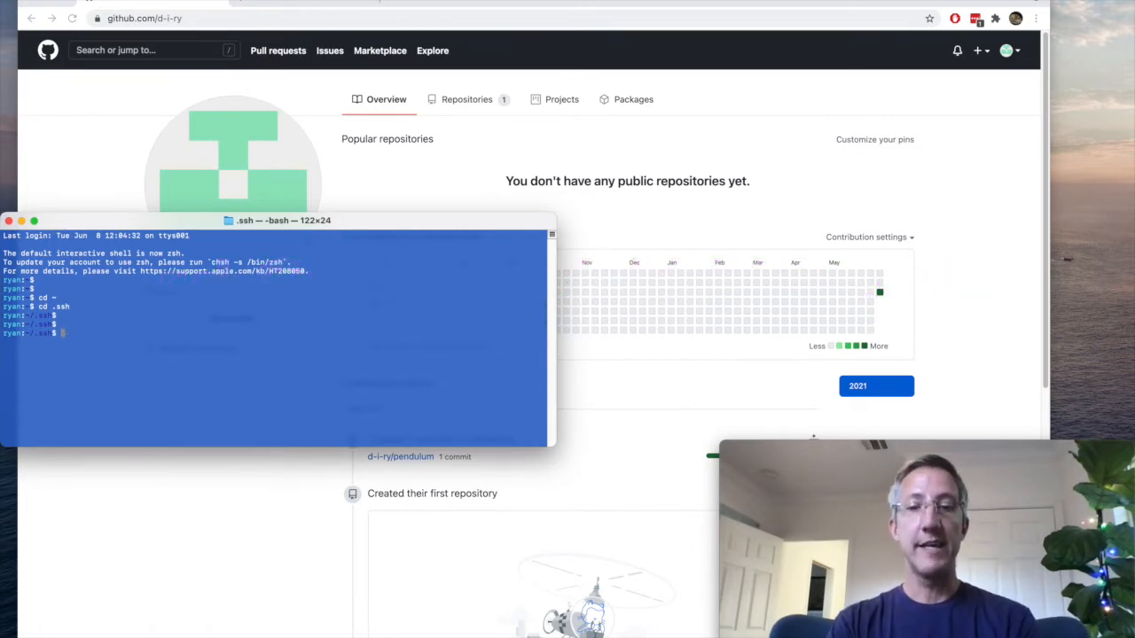
# Run ssh-keygen to generate a 4096-bit RSA key pair with the user's e-mail address as its comment
pyautogui.write('ssh-')
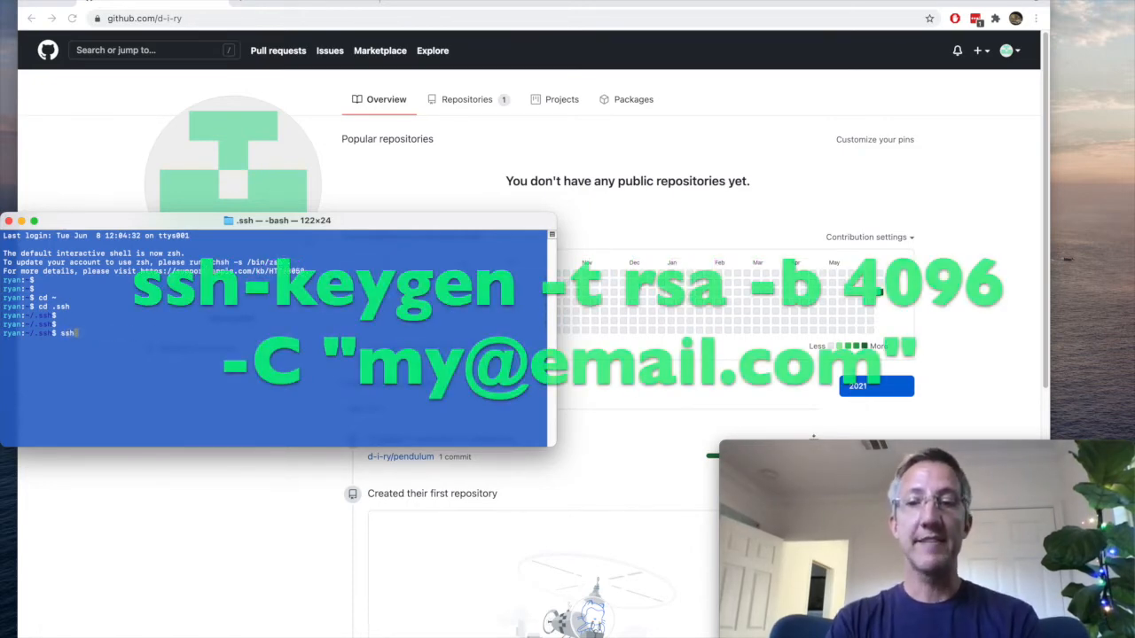
pyautogui.write('keygen -t')
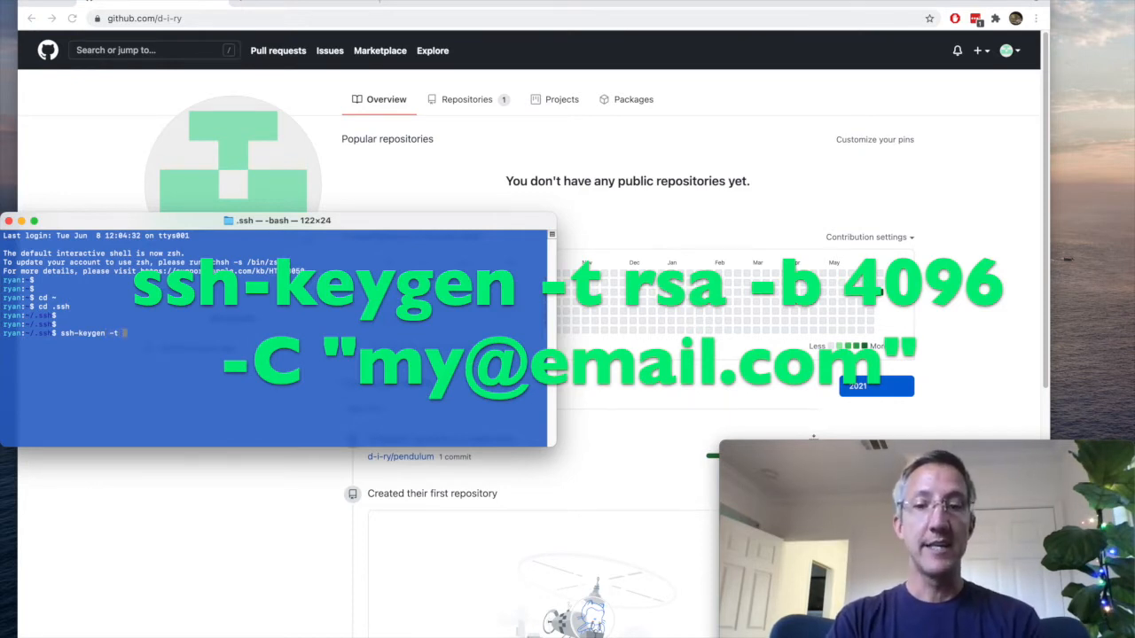
pyautogui.write(' rsa -b 4096 -C')
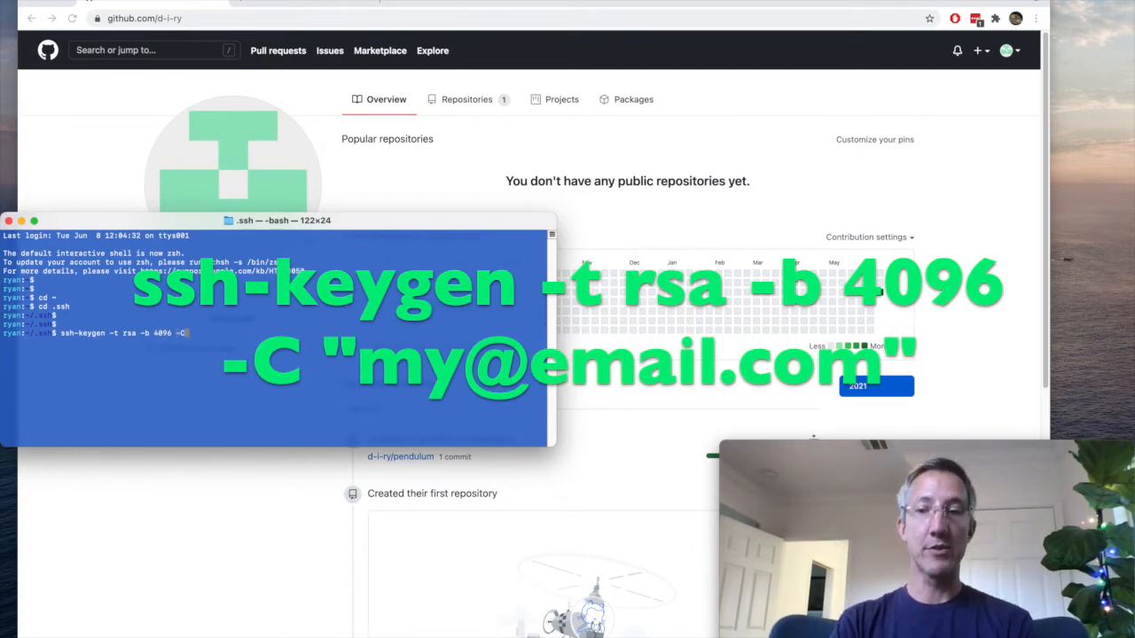
pyautogui.press('Return')
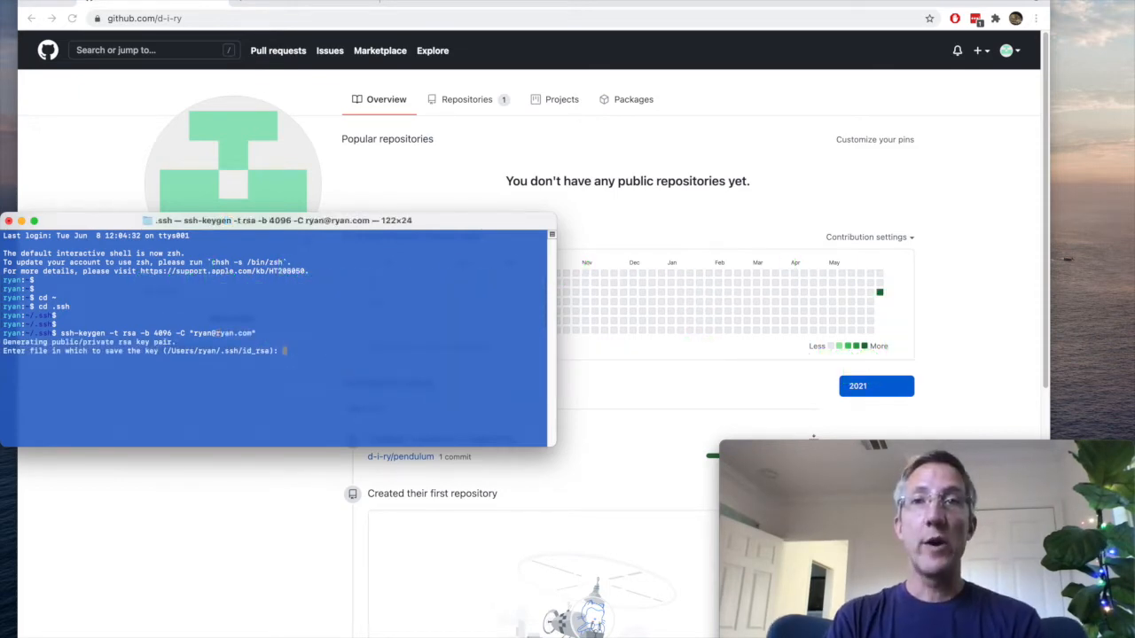
# Save the key as id_d_i_ry instead of the default file and agree to overwrite the existing one
pyautogui.moveTo(163, 351); pyautogui.dragTo(277, 351)
pyautogui.click(311, 358)
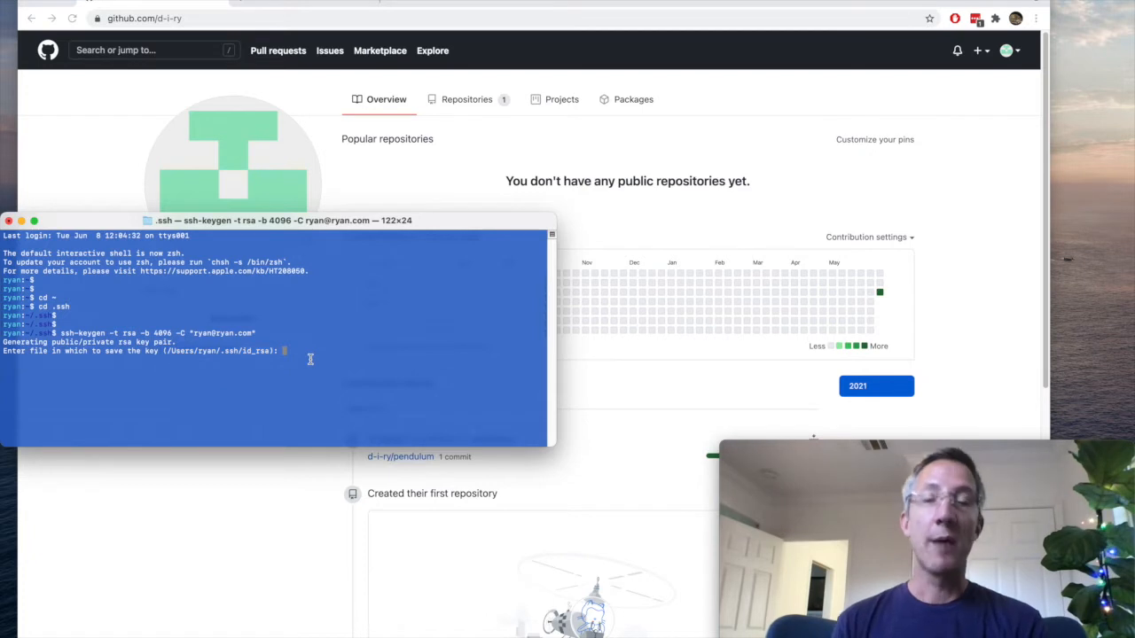
pyautogui.write('id_d_')
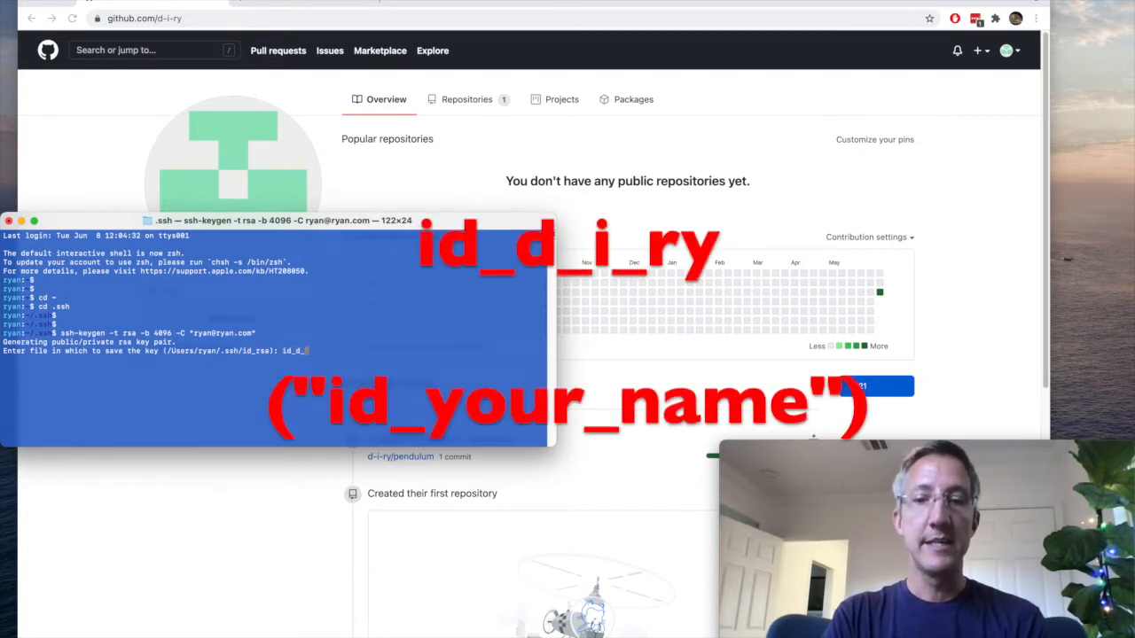
pyautogui.write('i_ry')
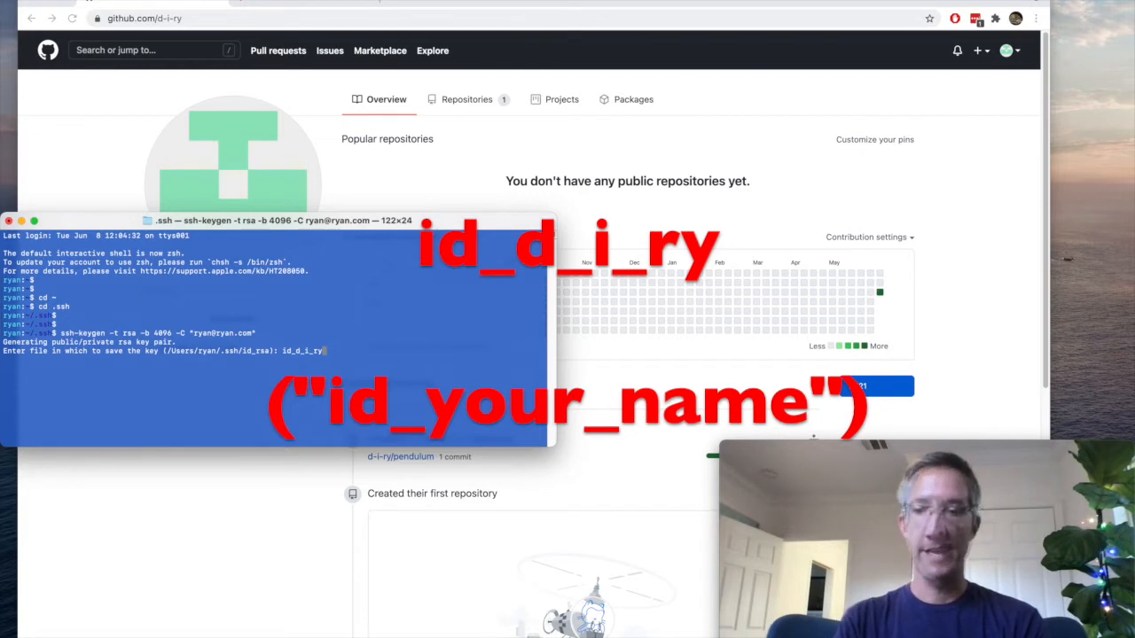
pyautogui.press('Return')
pyautogui.write('y')
pyautogui.press('Return')
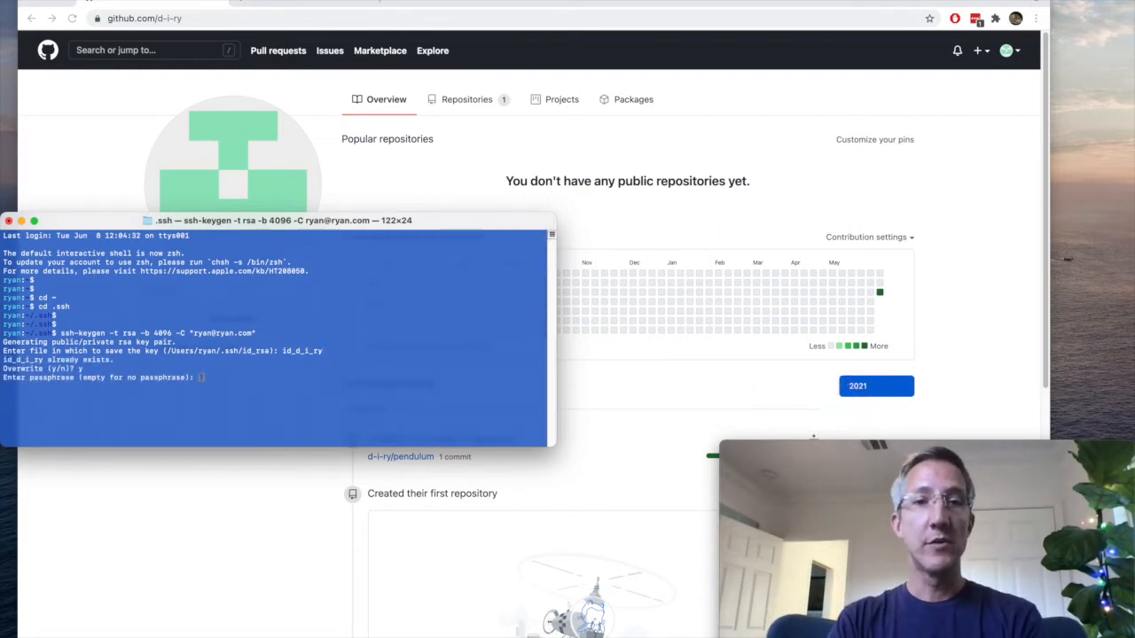
# Finish generating the key pair with an empty passphrase and list the files matching id_d*
pyautogui.press('Return')
pyautogui.press('Return')
pyautogui.press('Return')
pyautogui.press('Return')
pyautogui.press('Return')
pyautogui.press('Return')
pyautogui.press('Return')
pyautogui.press('Return')
pyautogui.press('Return')
pyautogui.press('Return')
pyautogui.press('Return')
pyautogui.press('Return')
pyautogui.press('Return')
pyautogui.press('Return')
pyautogui.press('Return')
pyautogui.press('Return')
pyautogui.press('Return')
pyautogui.press('Return')
pyautogui.press('Return')
pyautogui.press('Return')
pyautogui.press('Return')
pyautogui.press('Return')
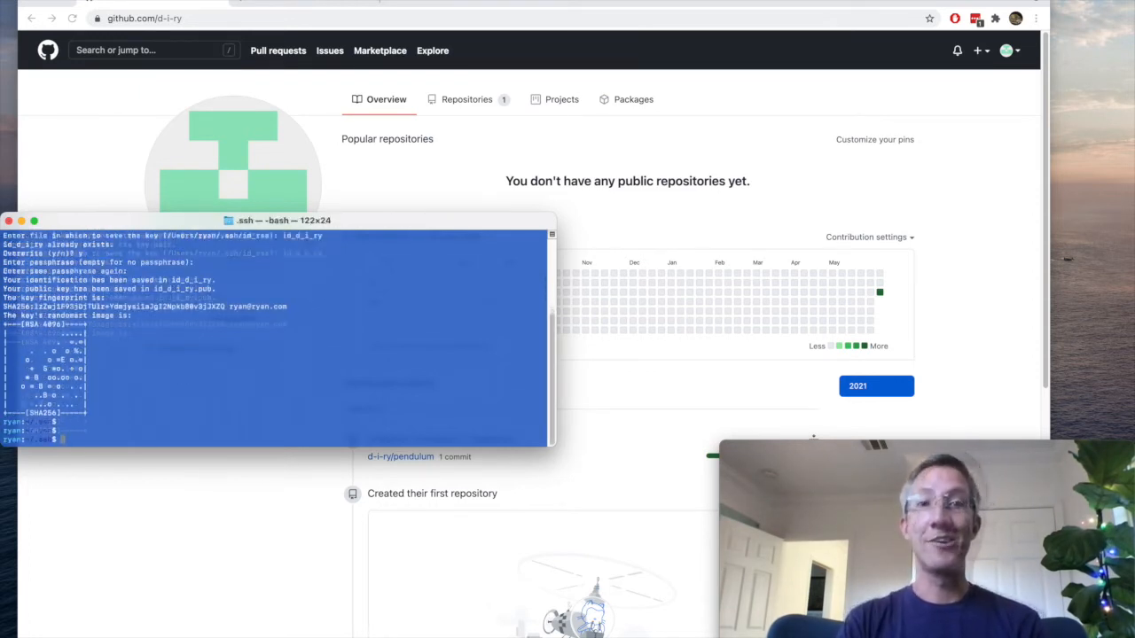
pyautogui.write('ll id_d*')
pyautogui.press('Return')
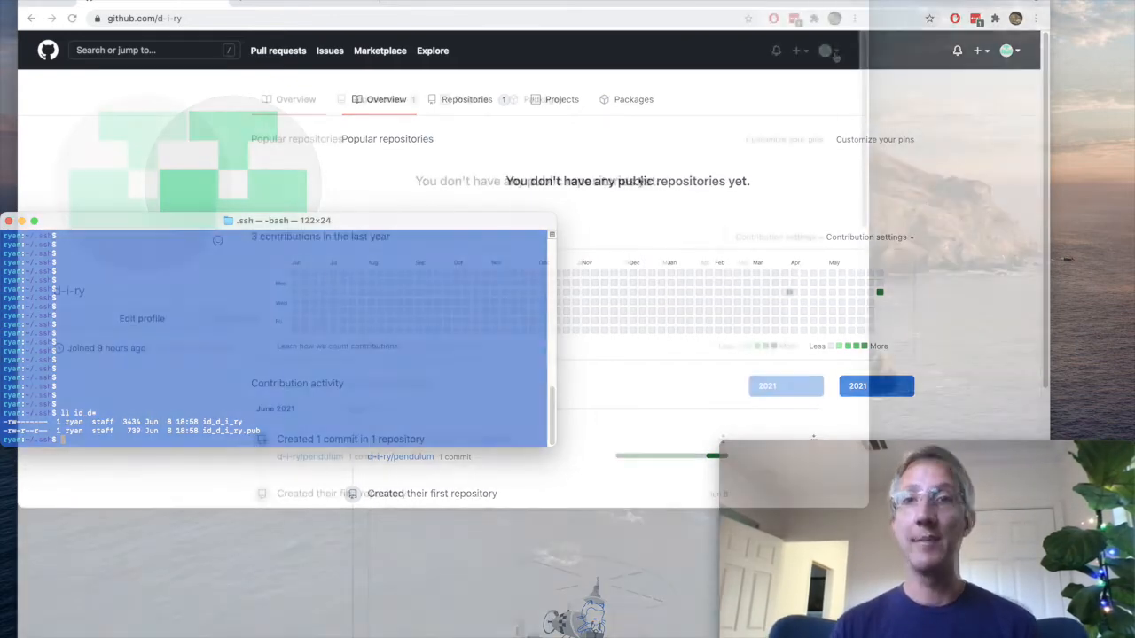
# Go to the SSH and GPG keys settings of the GitHub account and start adding a new SSH key
pyautogui.click(824, 50)
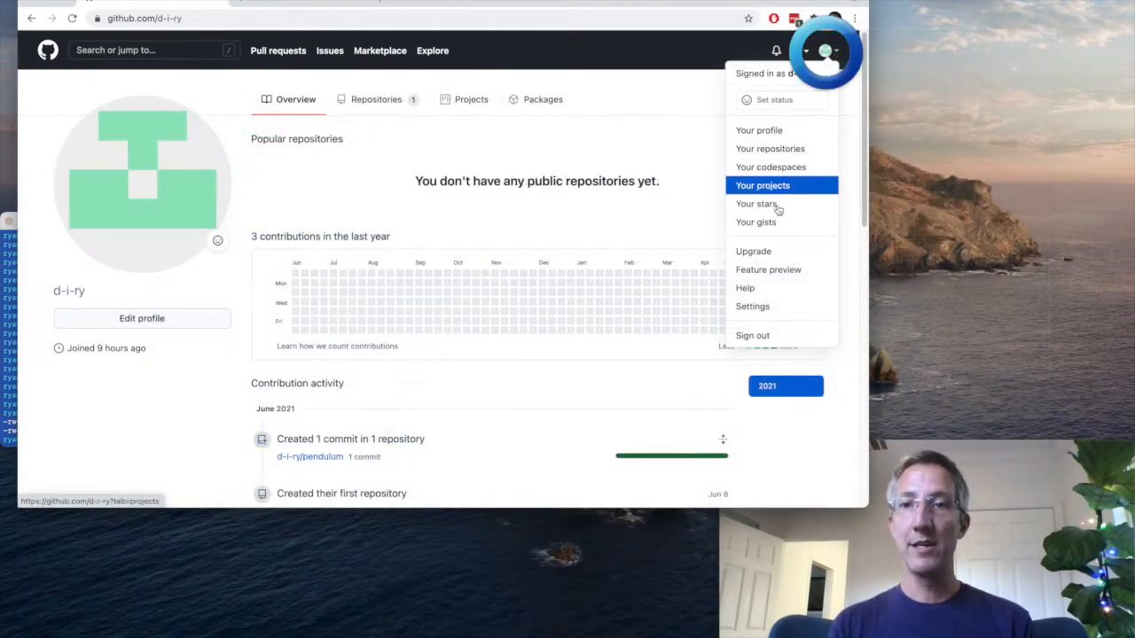
pyautogui.click(762, 307)
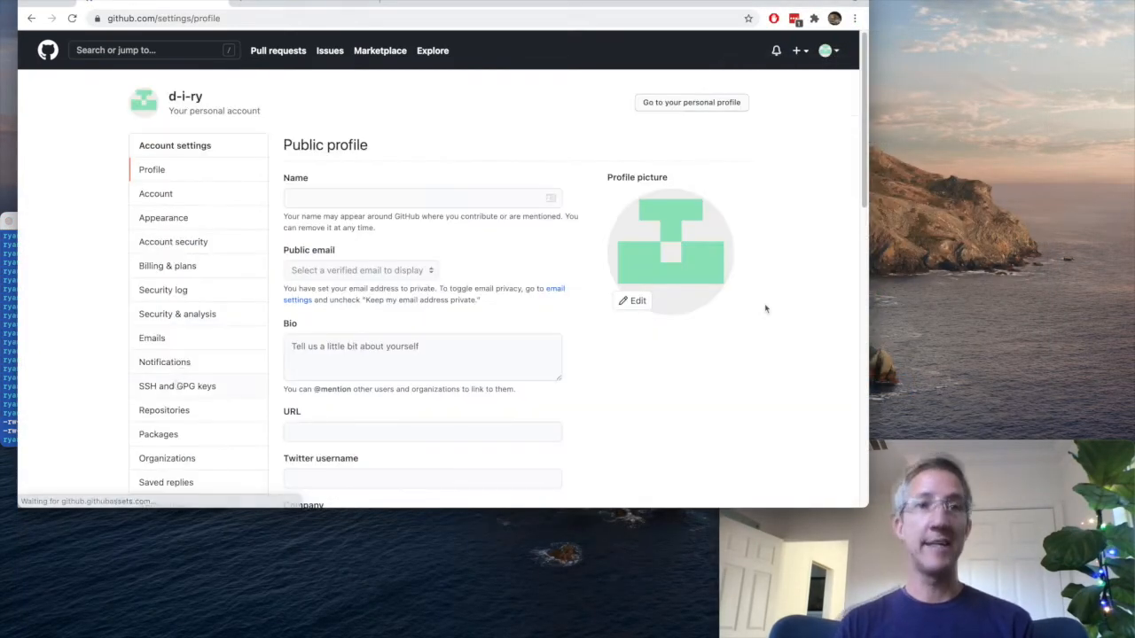
pyautogui.click(175, 387)
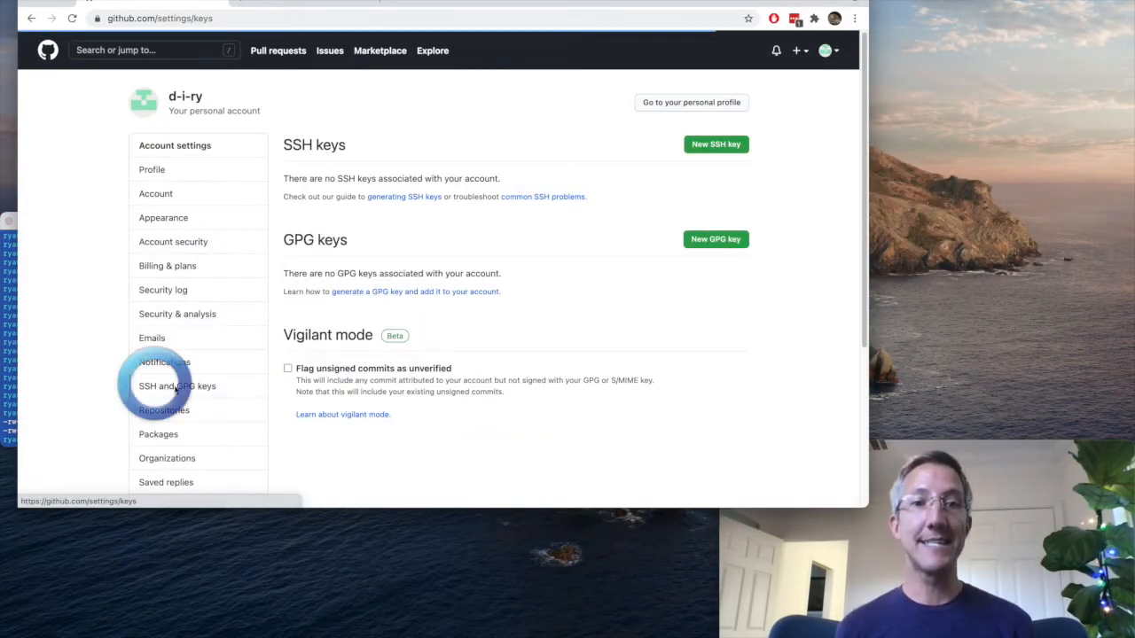
pyautogui.click(401, 198)
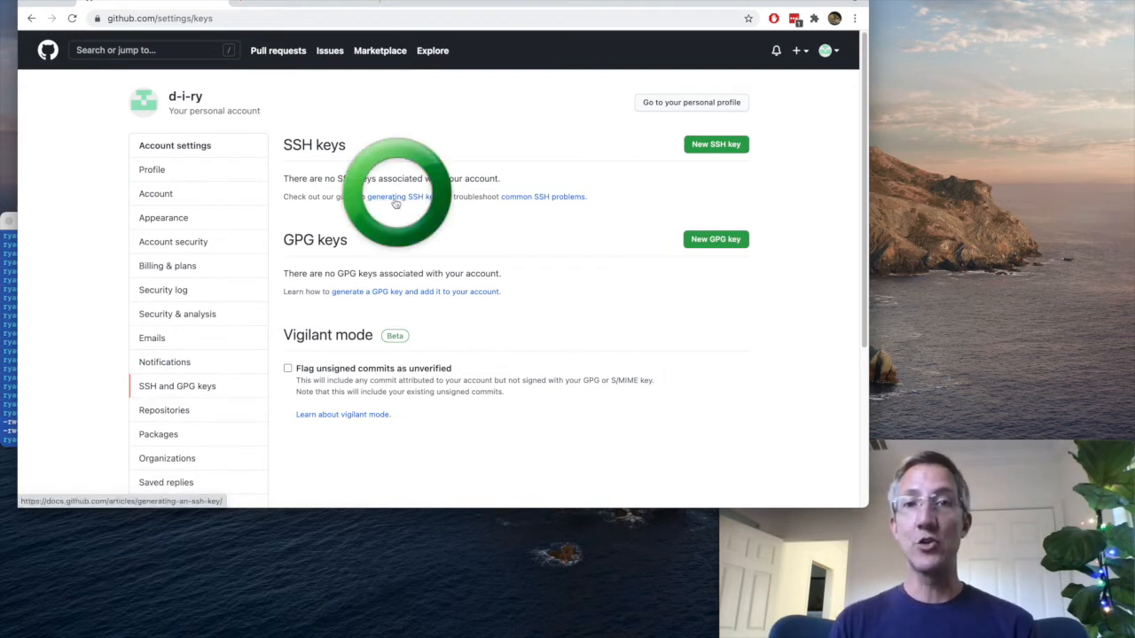
pyautogui.click(727, 149)
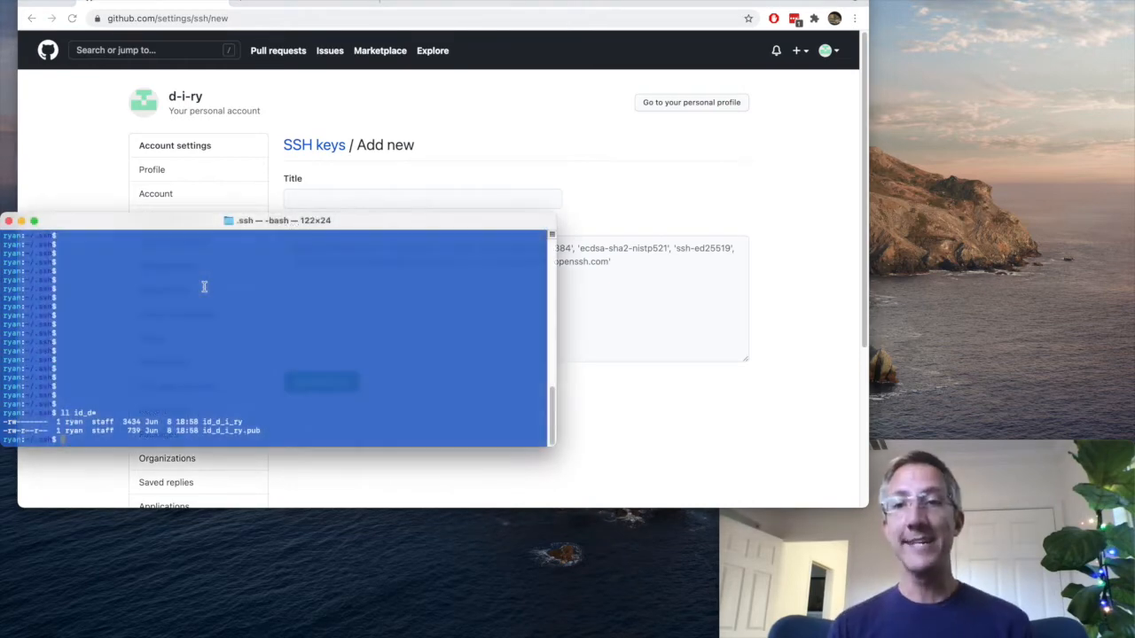
# Open the .ssh folder in Visual Studio Code from the terminal and add the contents of id_d_i_ry.pub to GitHub as the SSH key
pyautogui.press('Return')
pyautogui.press('Return')
pyautogui.write('code .')
pyautogui.press('Return')
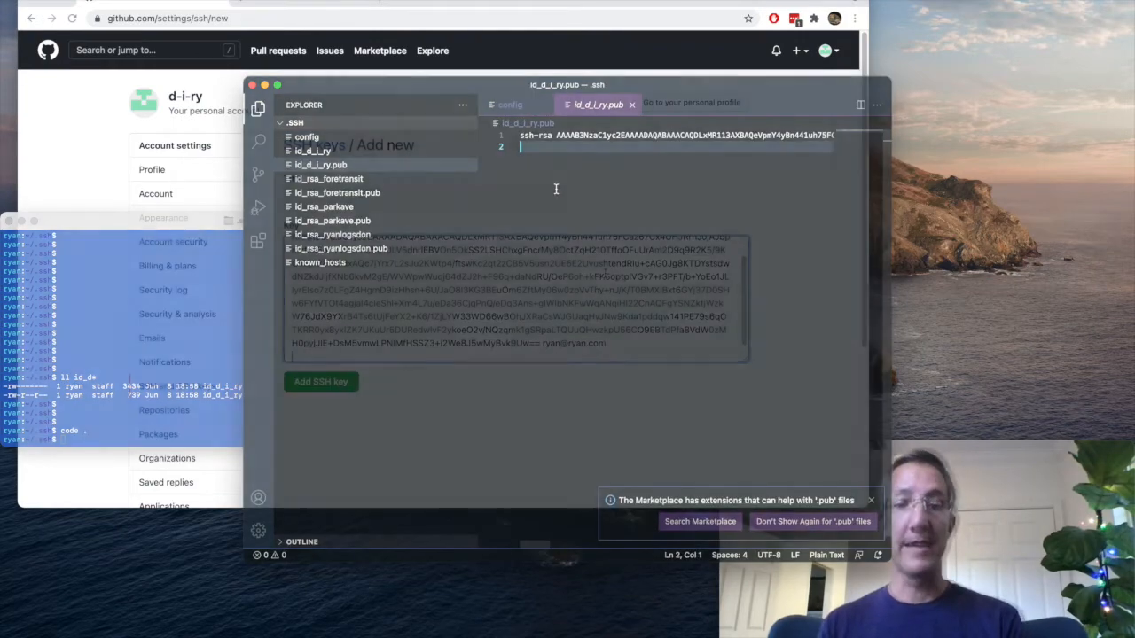
pyautogui.click(312, 381)
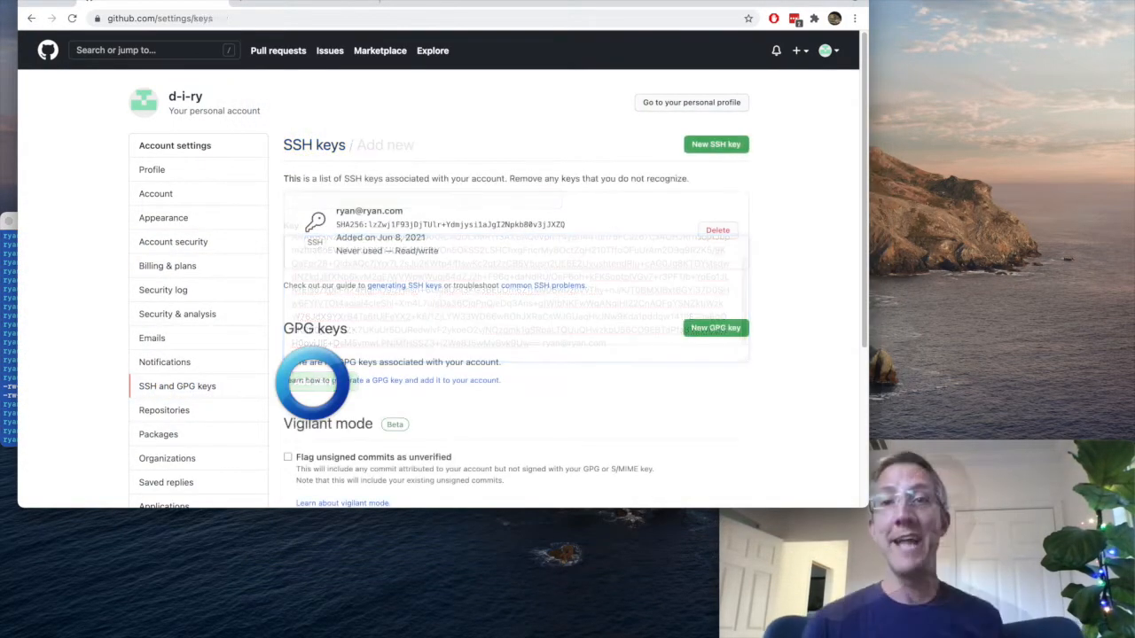
# Switch to the GitLab profile and open the SSH Keys page of the user settings
pyautogui.click(290, 2)
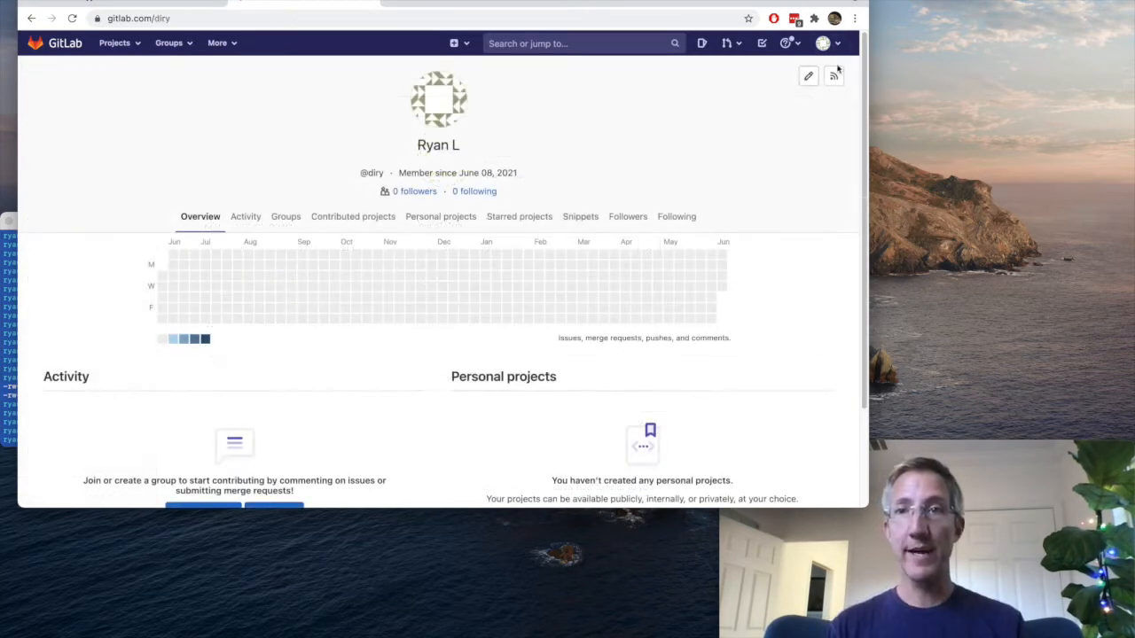
pyautogui.click(822, 42)
pyautogui.click(727, 156)
pyautogui.click(63, 365)
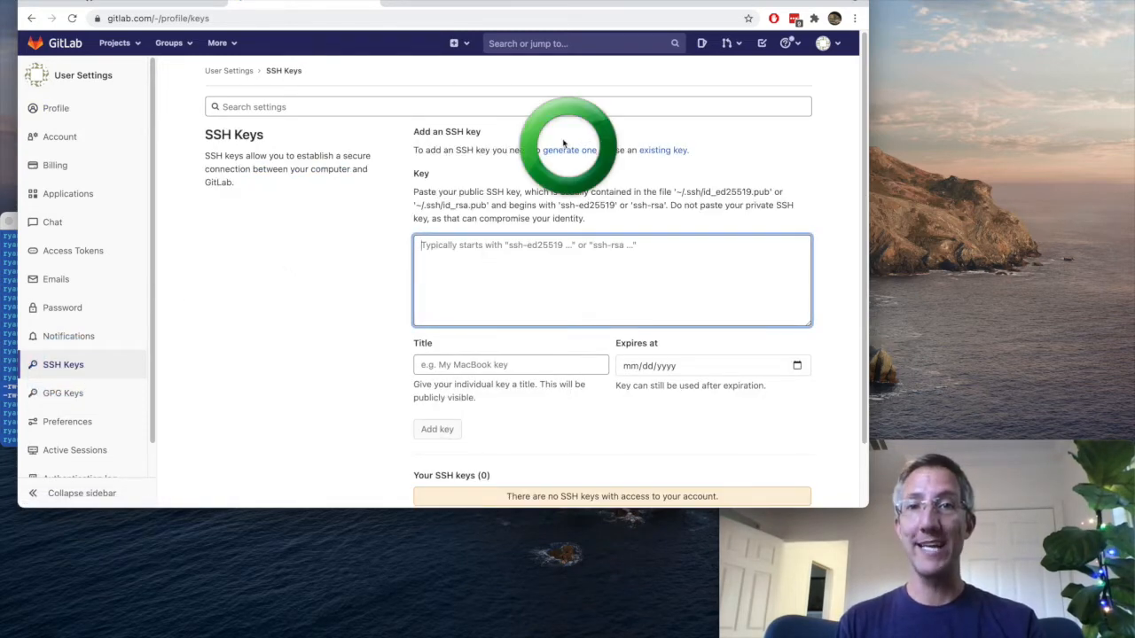
# Paste the public SSH key into GitLab and add it with the automatically filled title and no expiry date
pyautogui.press('super+v')
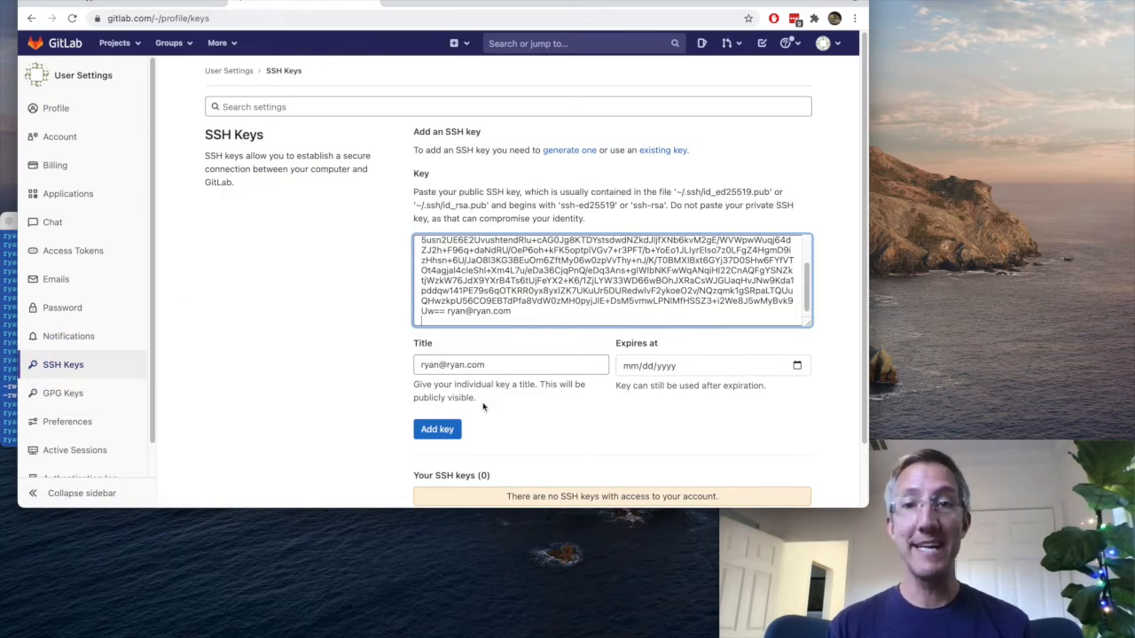
pyautogui.moveTo(527, 364); pyautogui.dragTo(406, 370)
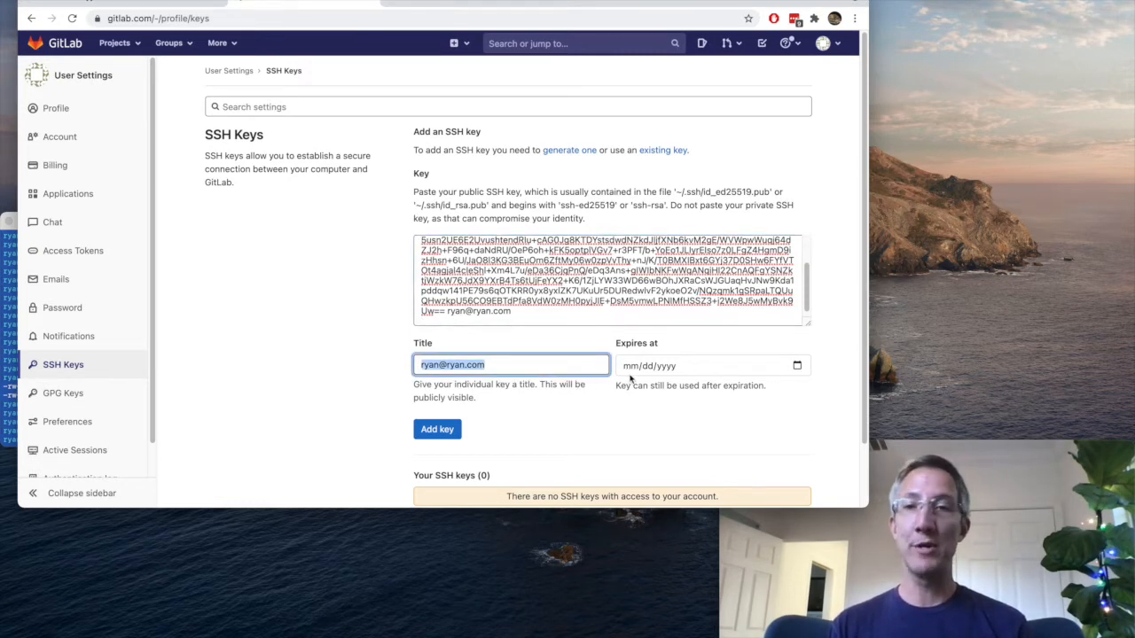
pyautogui.click(434, 429)
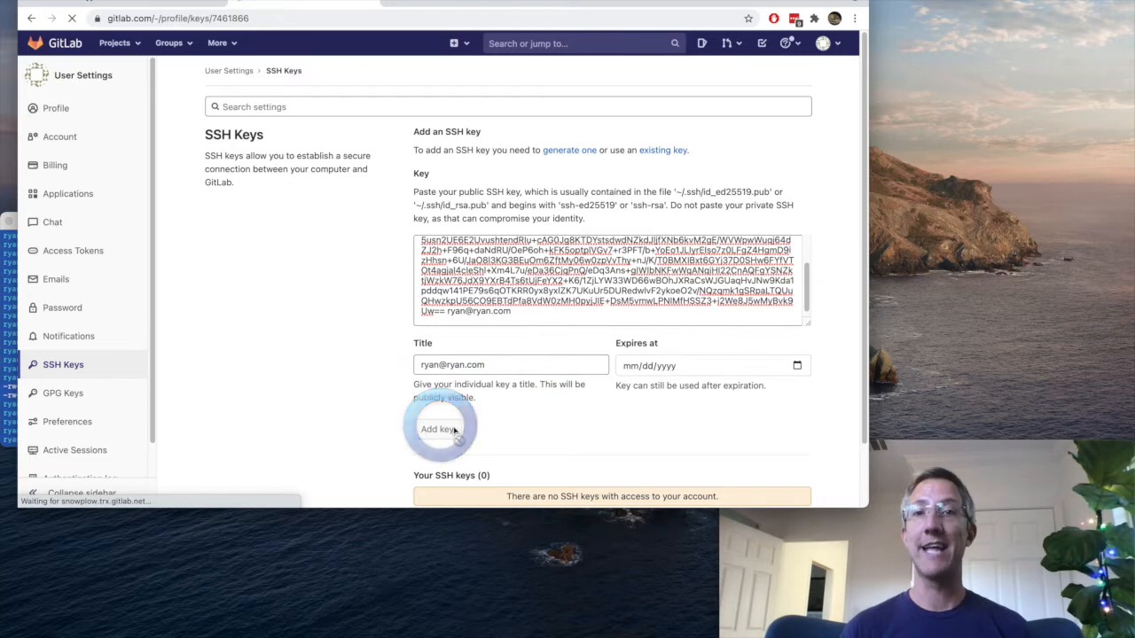
# Return to GitLab's SSH keys list, switch to the terminal and run ssh-add id_d_i_ry, entering the key's passphrase
pyautogui.click(284, 72)
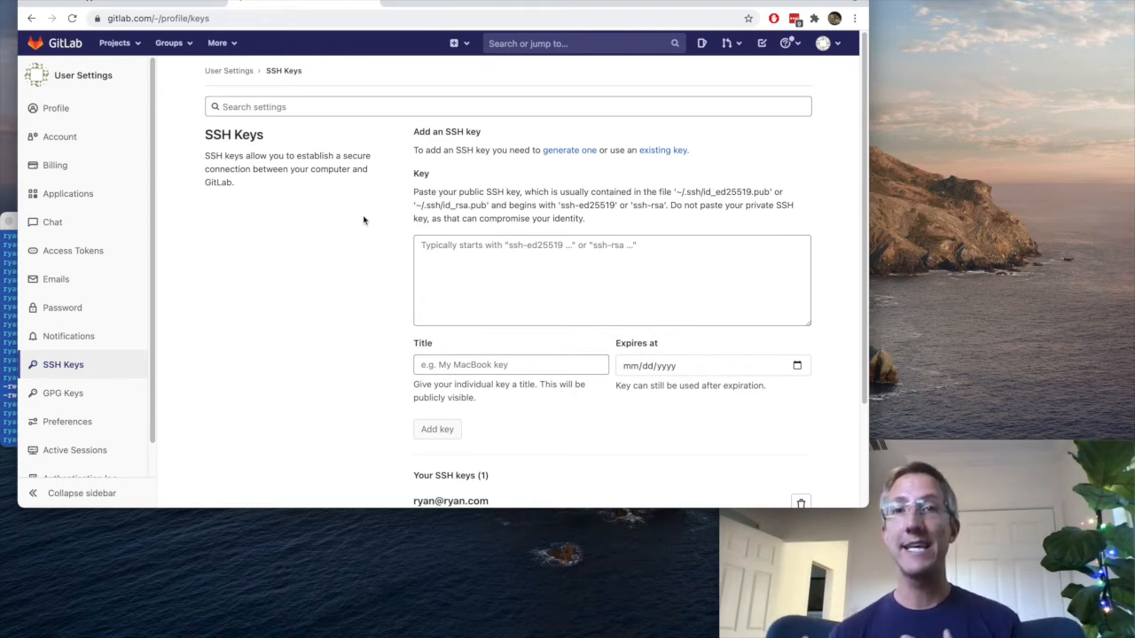
pyautogui.press('super+Tab')
pyautogui.write('ssh-add ')
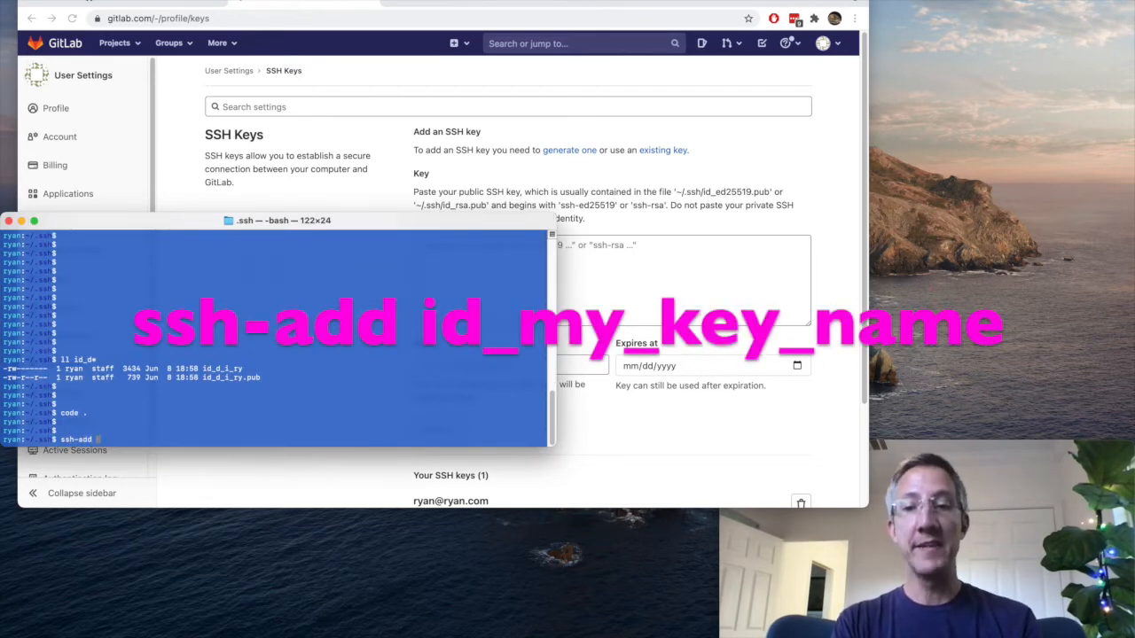
pyautogui.write('id_d_i_ry')
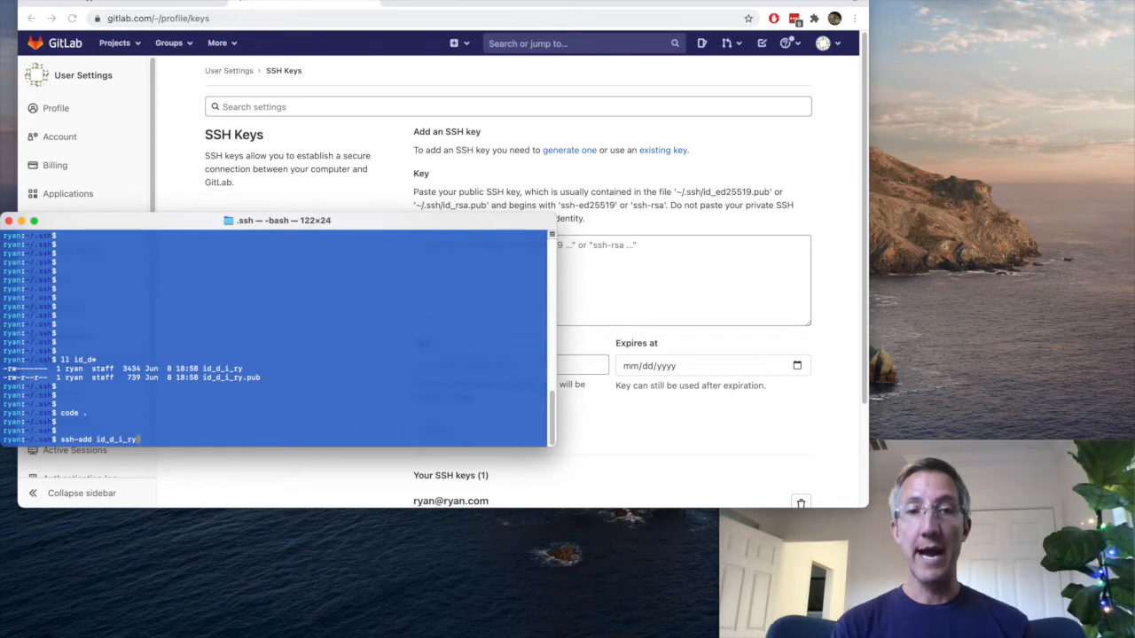
pyautogui.press('Return')
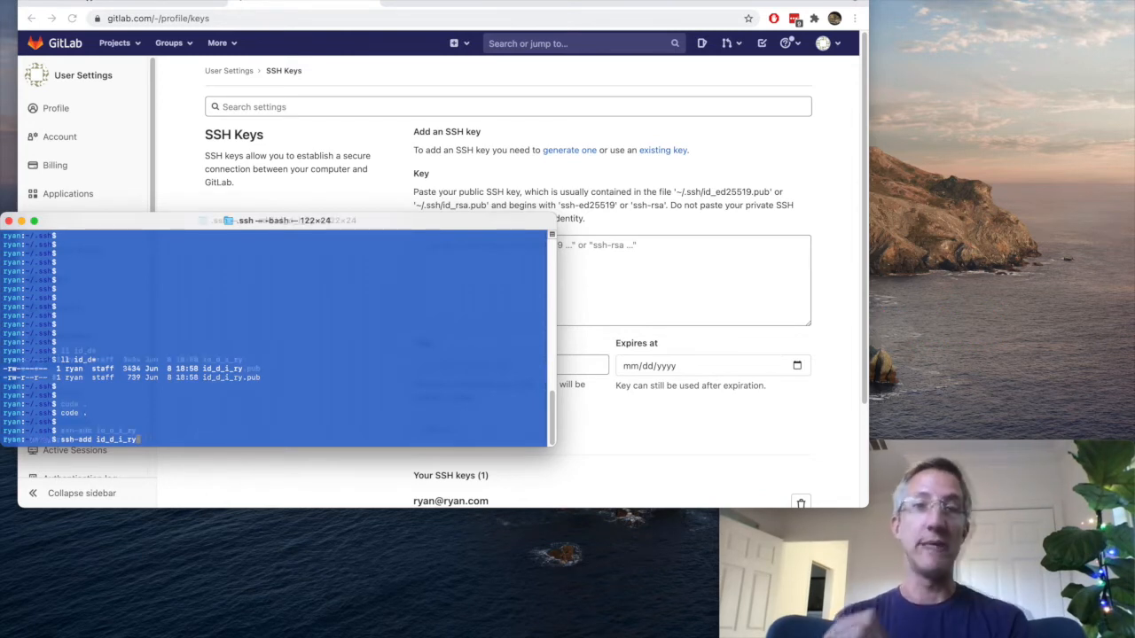
pyautogui.press('Return')
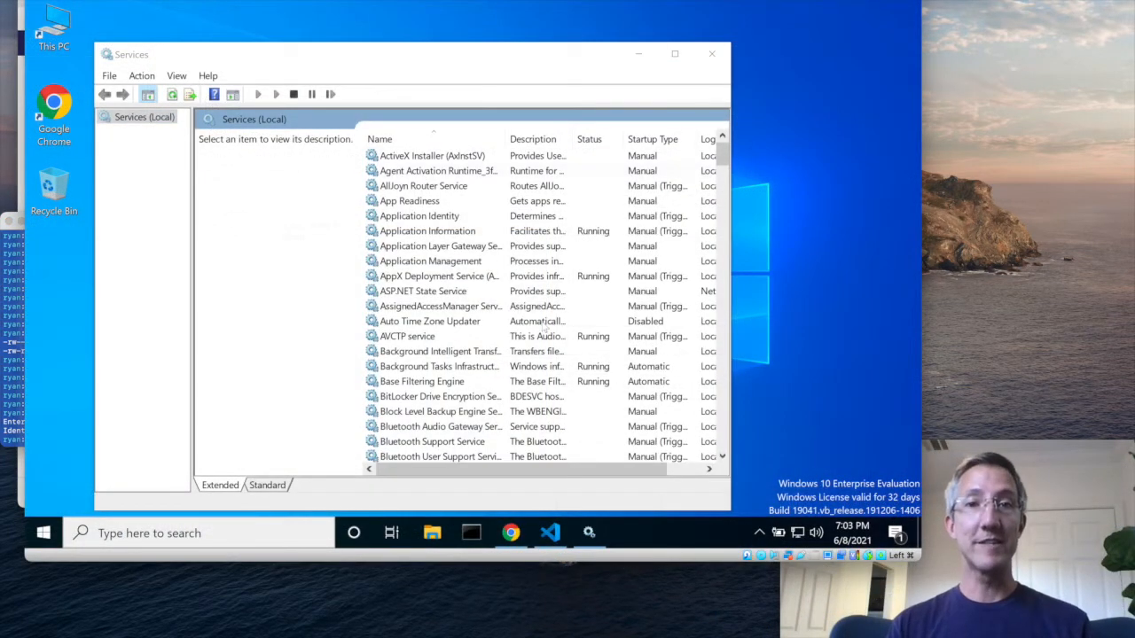
# Find the OpenSSH Authentication Agent in Windows Services and open its properties to examine the startup type options
pyautogui.write('openssh')
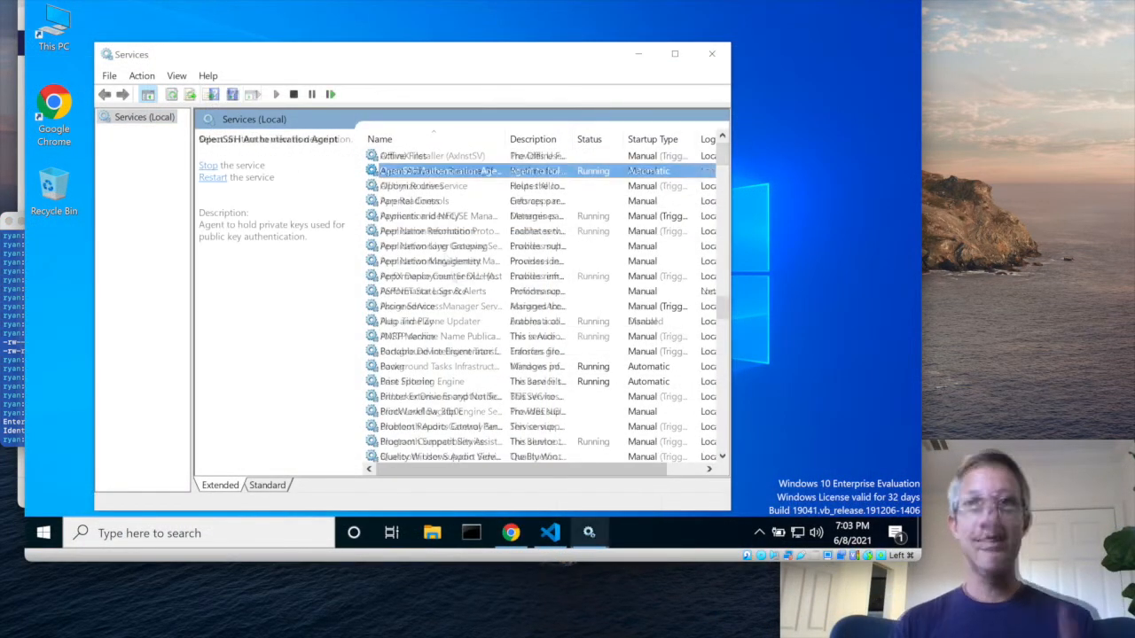
pyautogui.rightClick(434, 173)
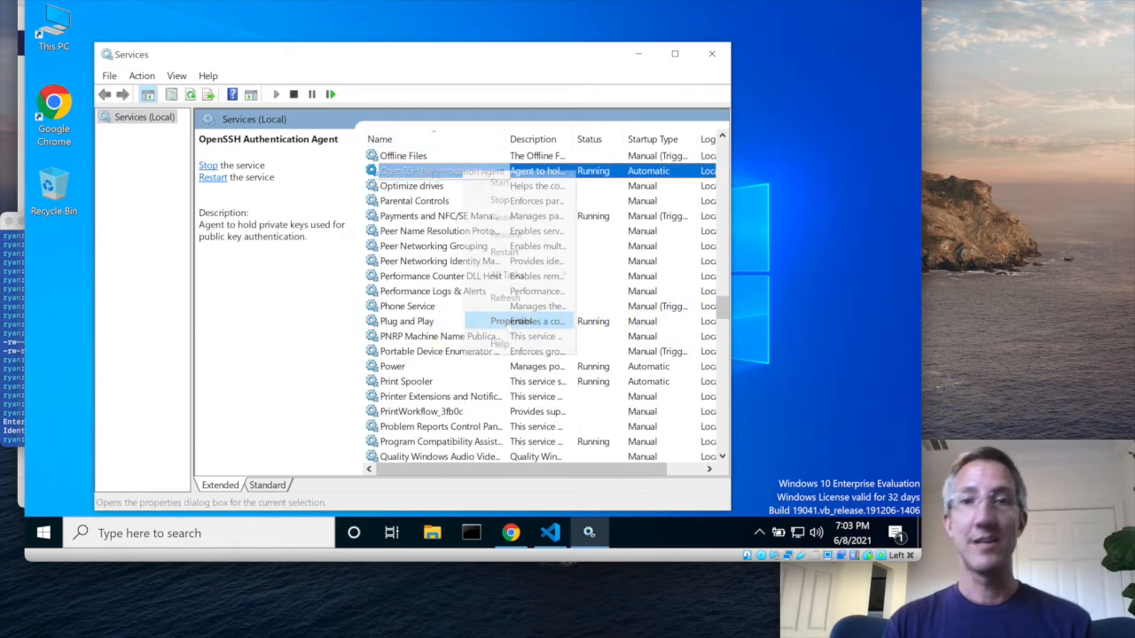
pyautogui.click(510, 324)
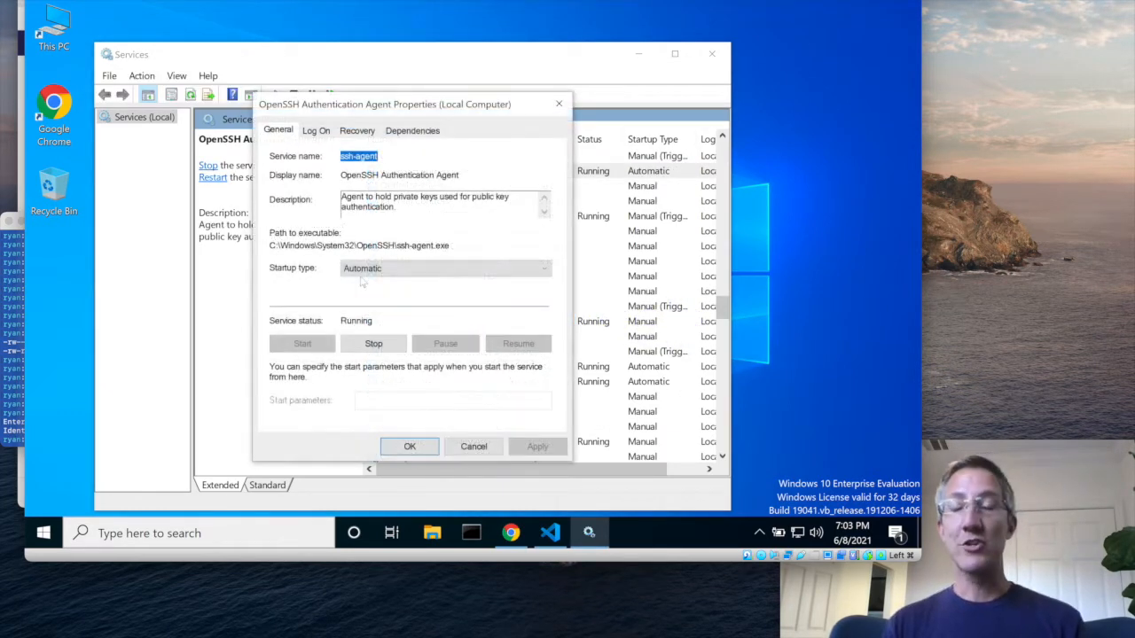
pyautogui.click(364, 270)
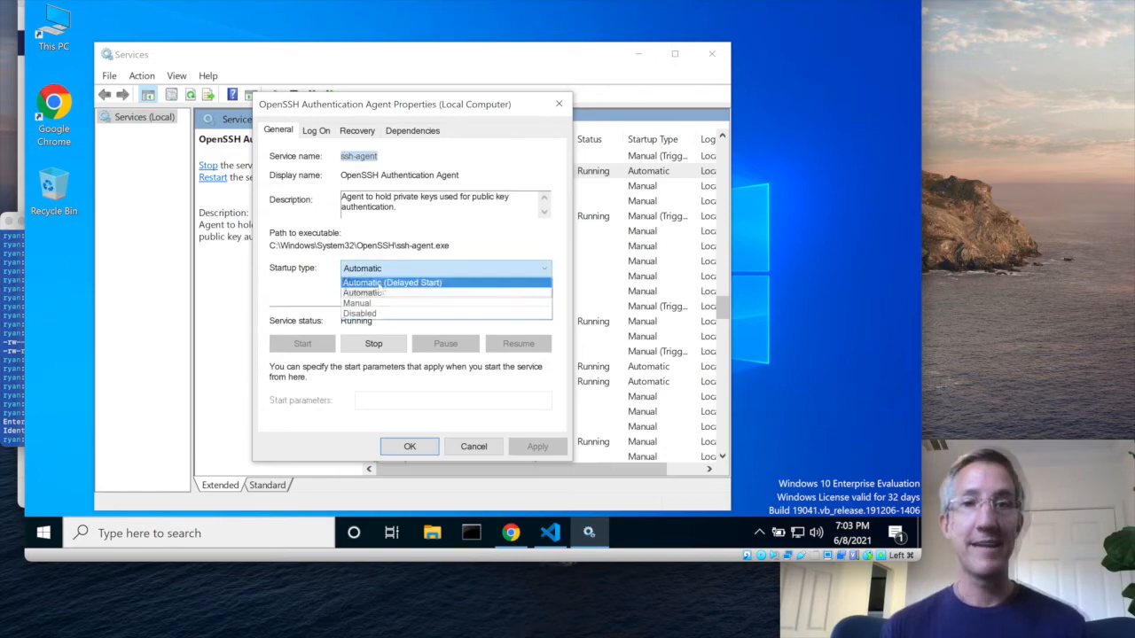
pyautogui.click(310, 295)
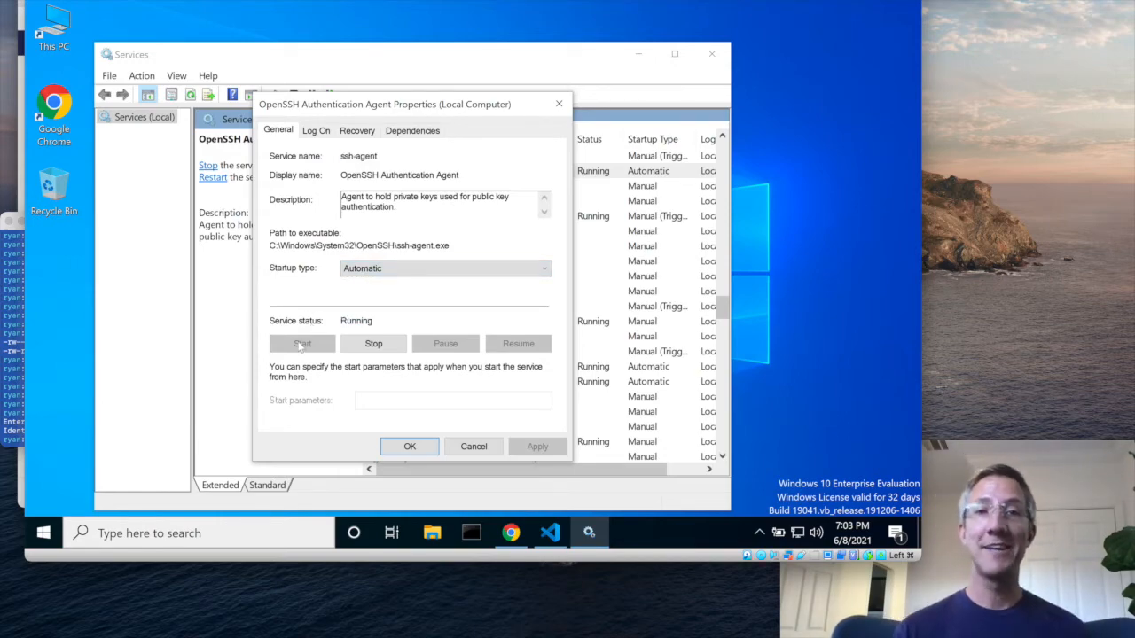